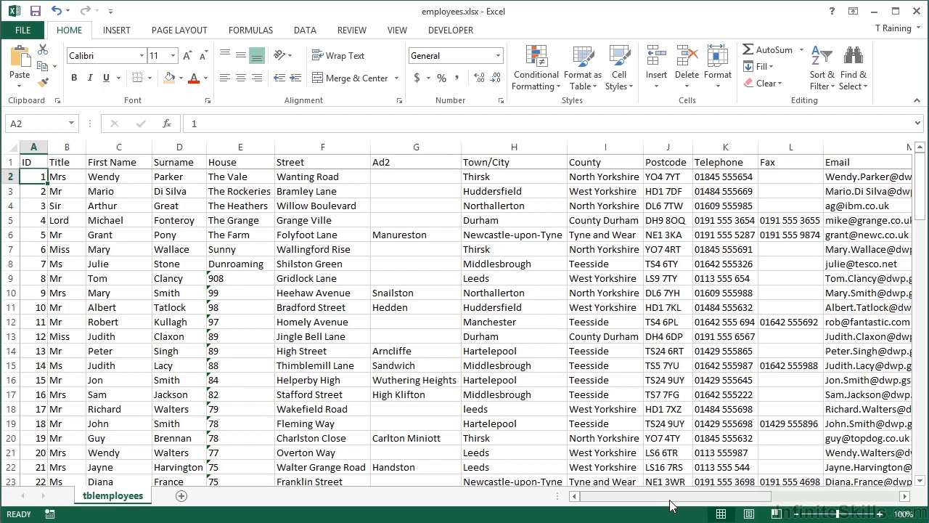
# Step: Start a formula in U2 that joins the first name in C2 with the text " earns "
pyautogui.moveTo(690, 500); pyautogui.dragTo(801, 500)
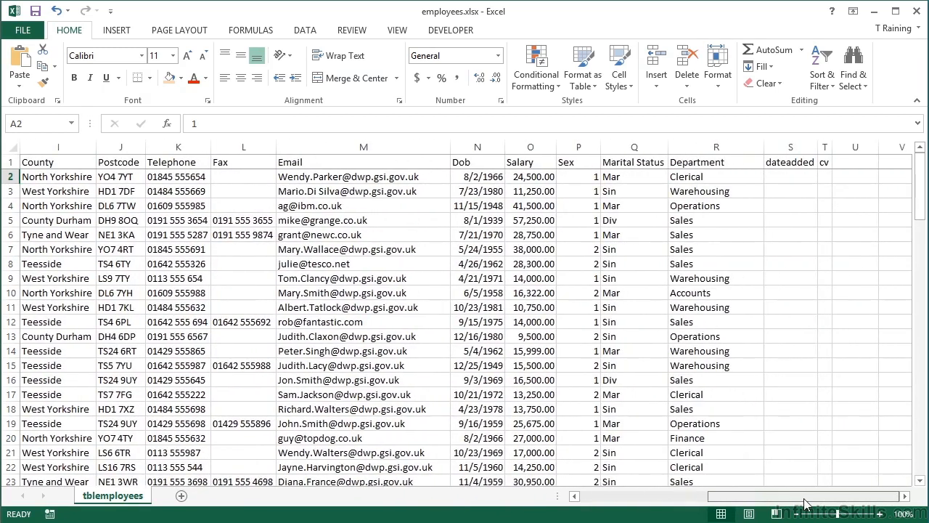
pyautogui.click(858, 177)
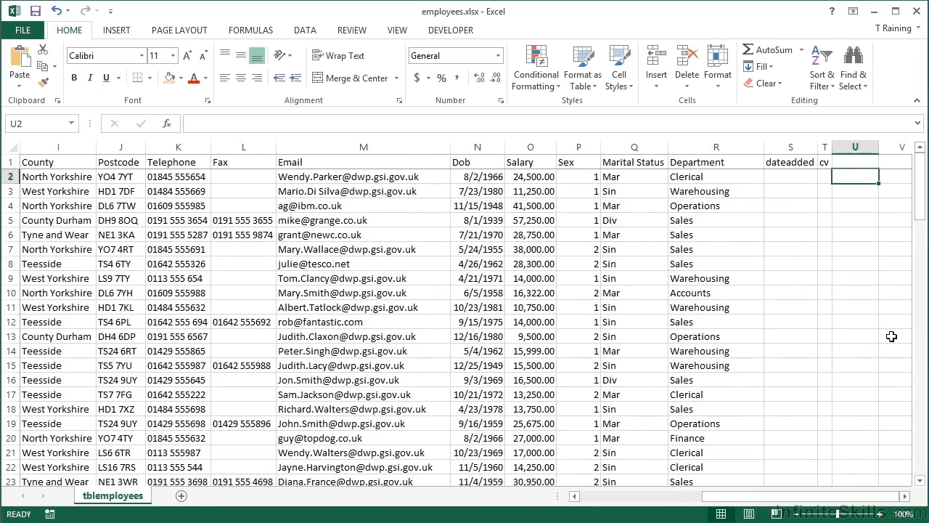
pyautogui.write('=')
pyautogui.moveTo(805, 497); pyautogui.dragTo(677, 497)
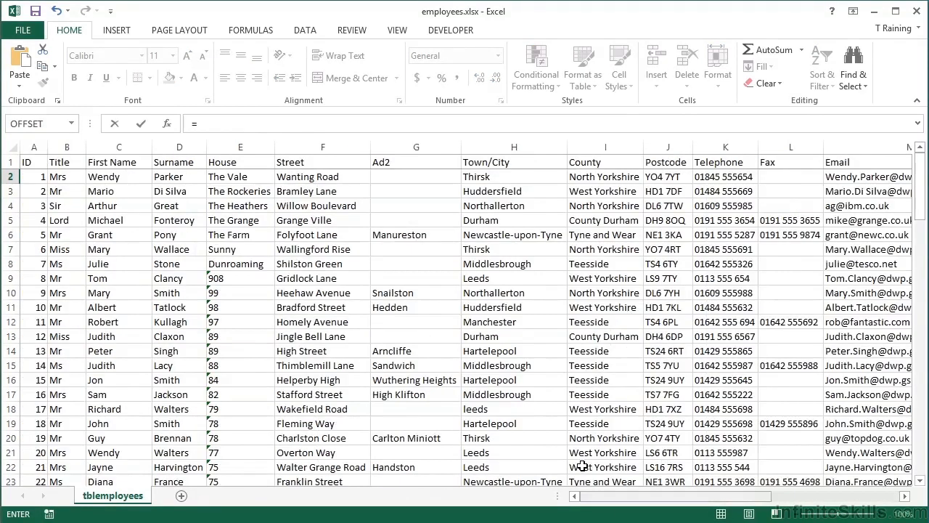
pyautogui.click(134, 177)
pyautogui.click(250, 124)
pyautogui.write('&')
pyautogui.write(' earns "')
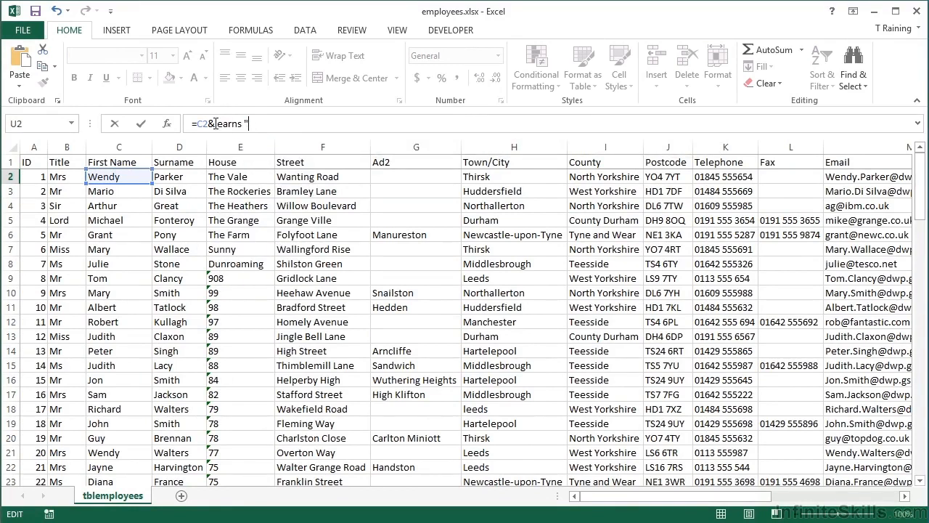
pyautogui.press('Left')
pyautogui.press('Left')
pyautogui.press('Left')
pyautogui.press('Left')
pyautogui.press('Left')
pyautogui.press('Left')
pyautogui.press('Left')
pyautogui.press('Left')
pyautogui.write('"')
# Step: Append the salary in O2 to complete the U2 formula as =C2&" earns "&O2
pyautogui.click(274, 124)
pyautogui.write('&')
pyautogui.moveTo(663, 496); pyautogui.dragTo(762, 501)
pyautogui.click(729, 177)
pyautogui.press('Return')
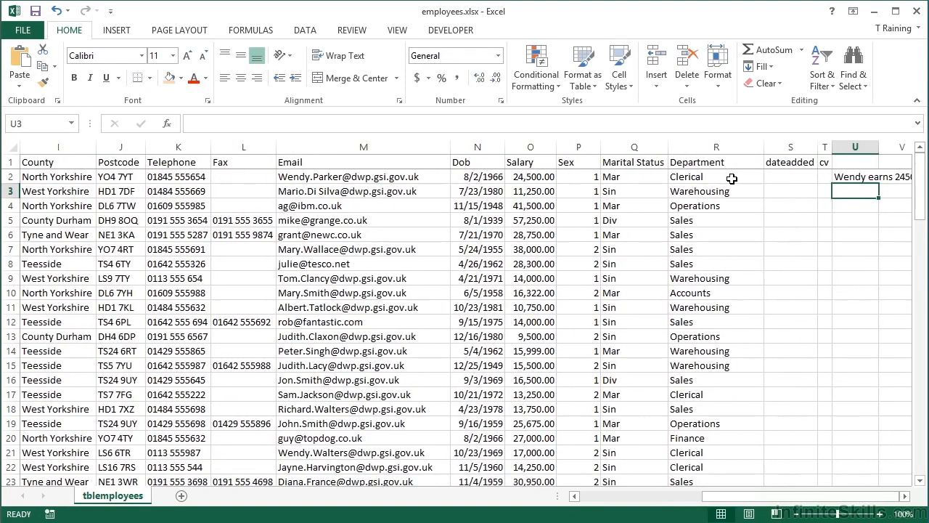
# Step: Fit the width of column U to its contents
pyautogui.press('Up')
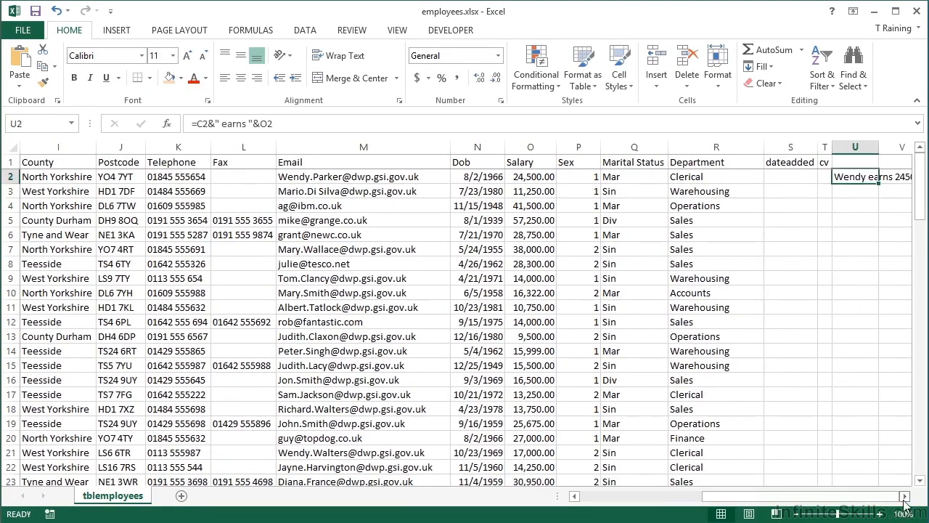
pyautogui.hscroll(3, 858, 340)
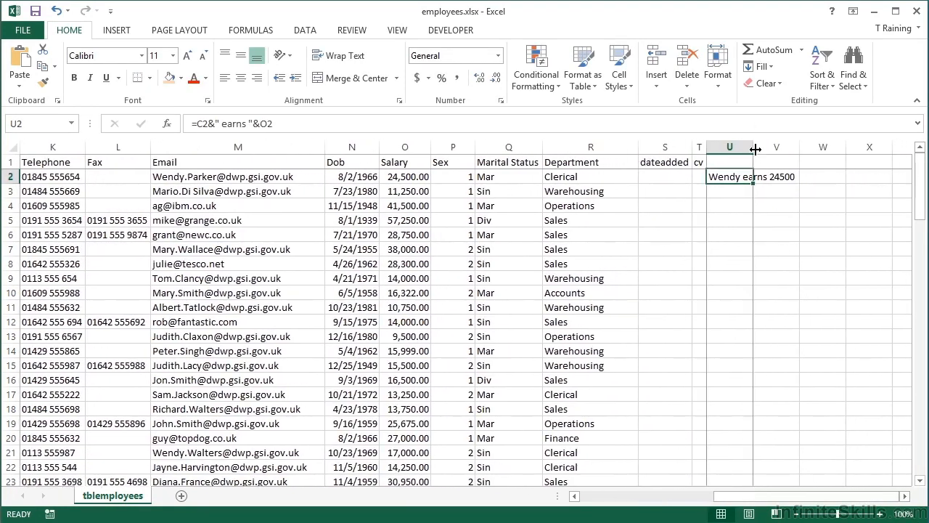
pyautogui.doubleClick(754, 149)
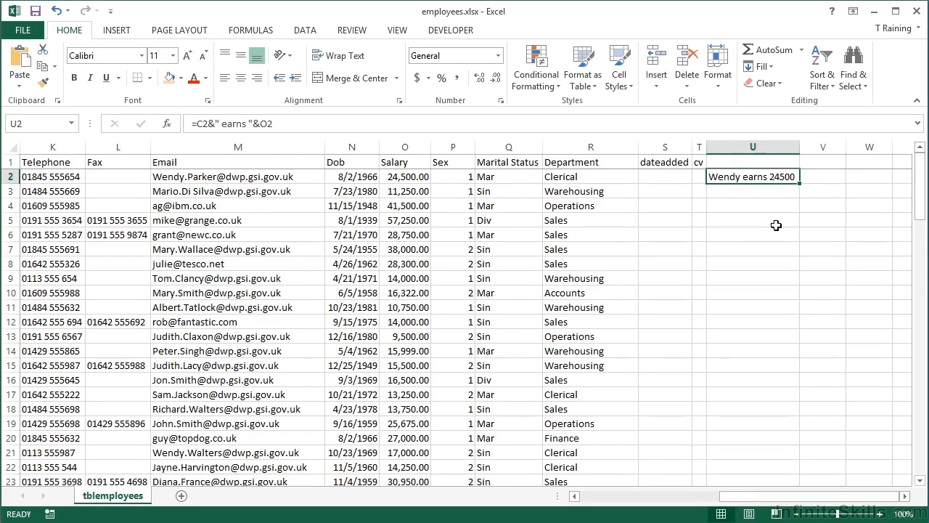
# Step: Enter the formula =C2& " was born on "&N2 in V2 to join the first name with the date of birth
pyautogui.press('Right')
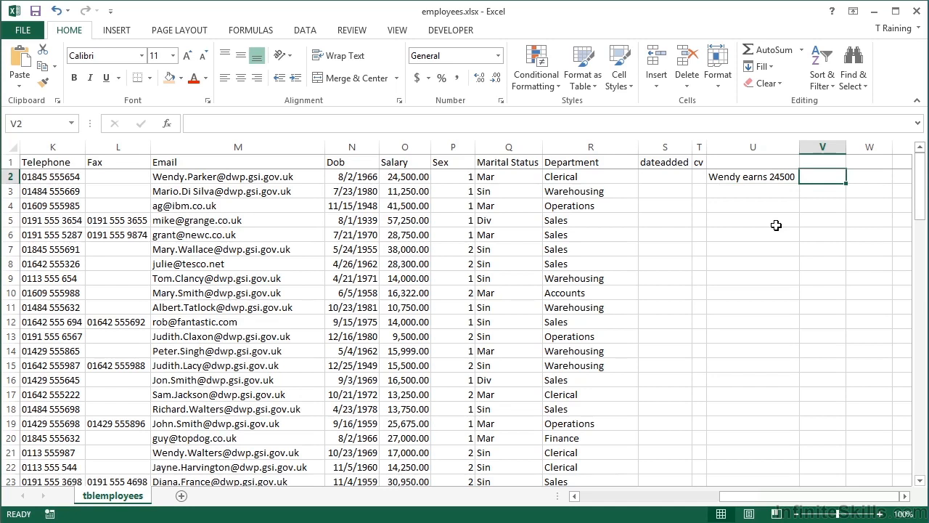
pyautogui.write('=')
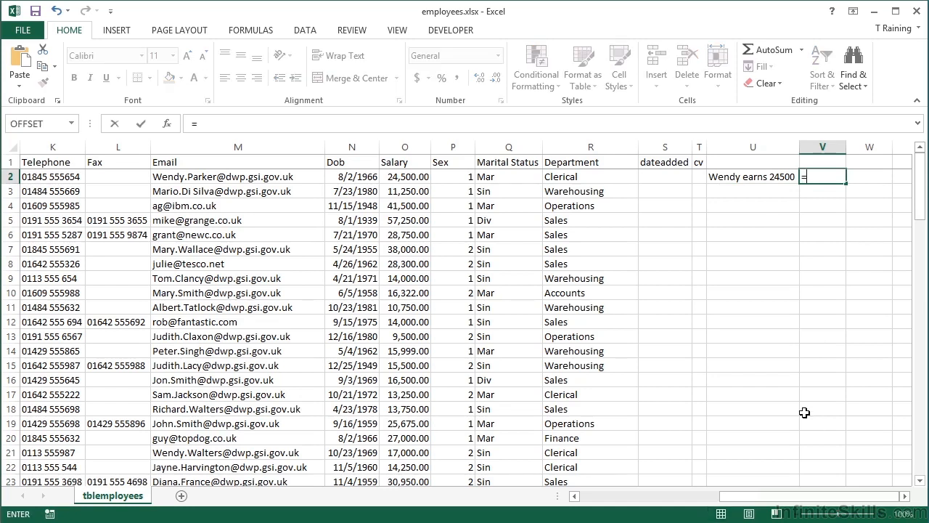
pyautogui.click(699, 496)
pyautogui.click(117, 176)
pyautogui.write('& " was born')
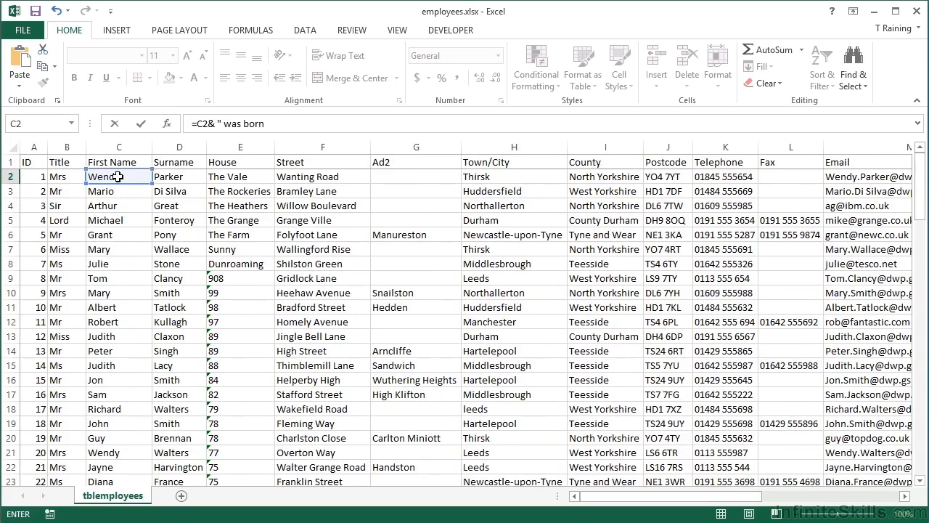
pyautogui.write(' on "&')
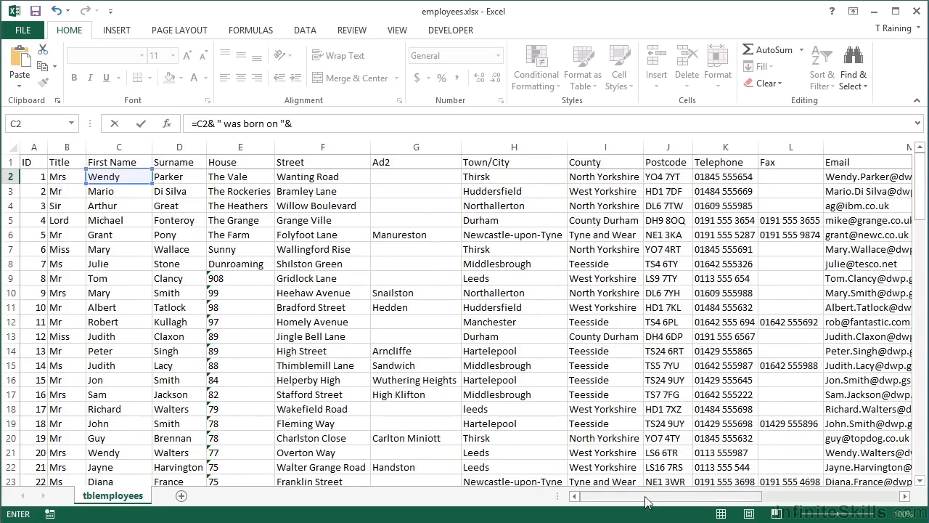
pyautogui.hscroll(3, 574, 475)
pyautogui.click(421, 176)
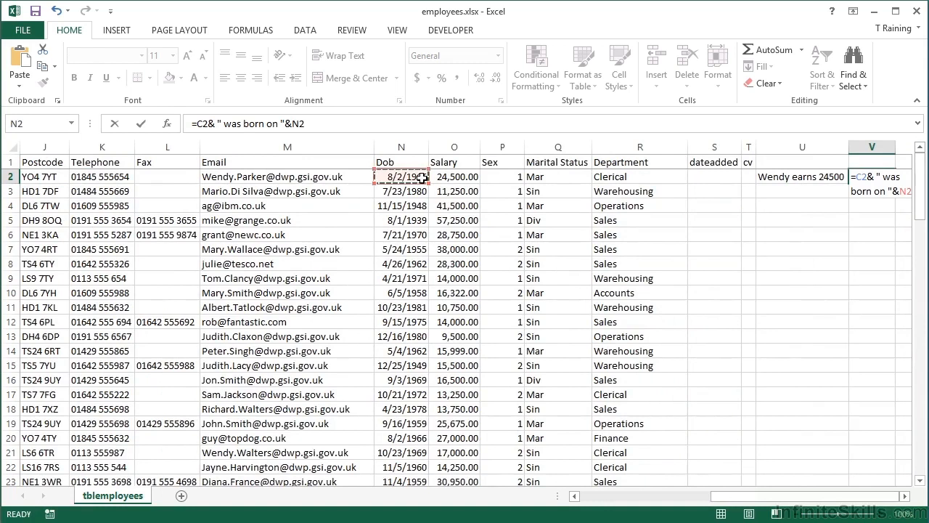
pyautogui.press('Return')
# Step: Fit column V to its contents and widen column U slightly
pyautogui.press('Right')
pyautogui.press('Right')
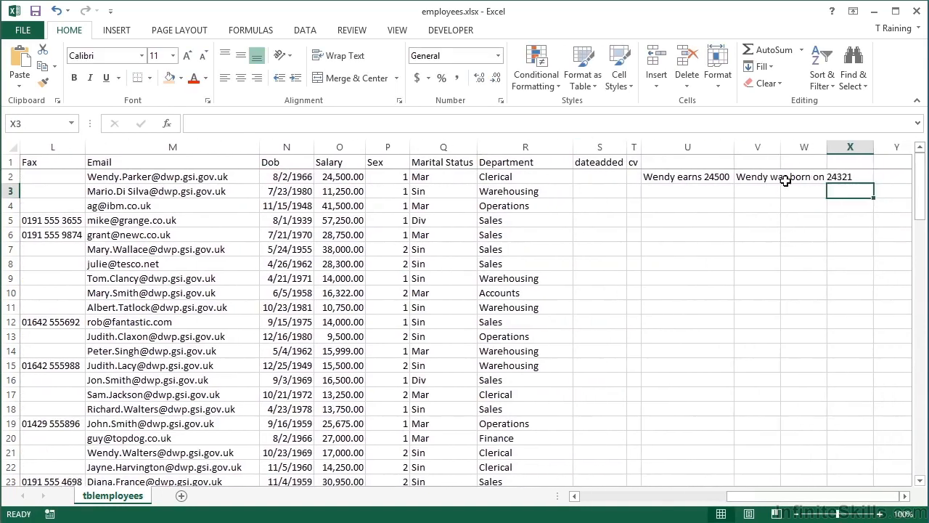
pyautogui.doubleClick(780, 146)
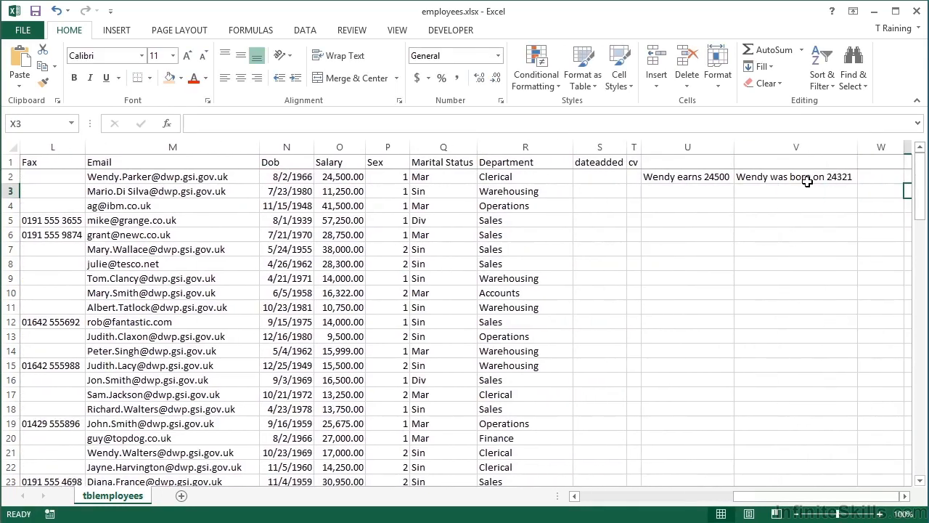
pyautogui.click(806, 183)
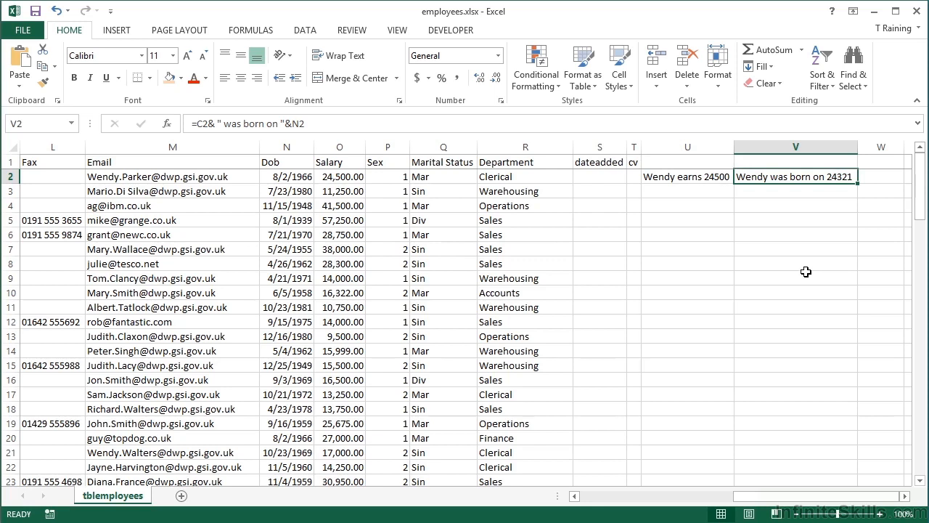
pyautogui.moveTo(733, 152); pyautogui.dragTo(762, 151)
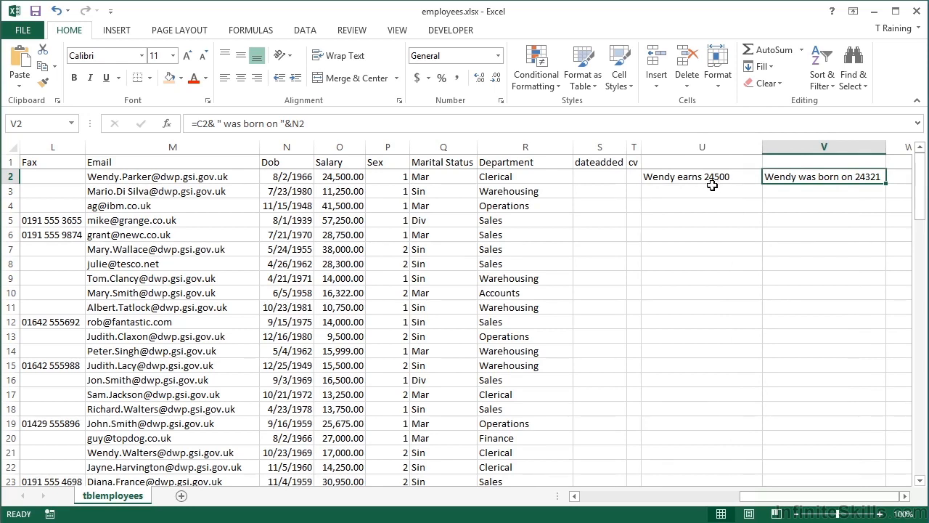
# Step: Change the salary reference in U2 to TEXT(O2,"0,000.00") and fill the formula down to U19
pyautogui.doubleClick(708, 176)
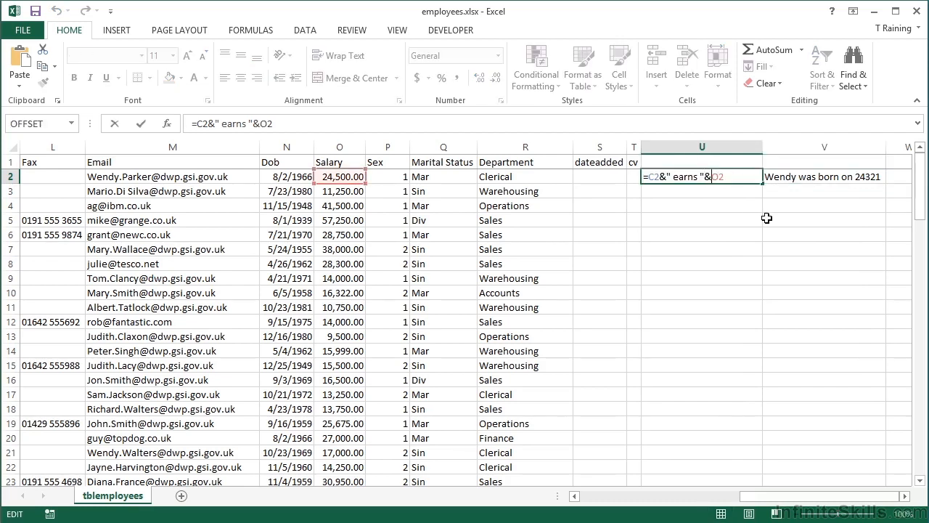
pyautogui.write('text')
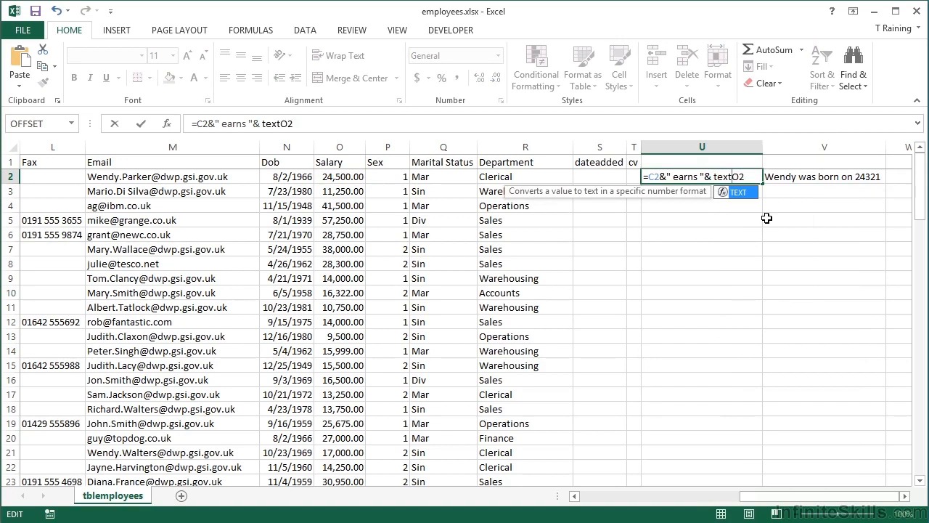
pyautogui.write('(')
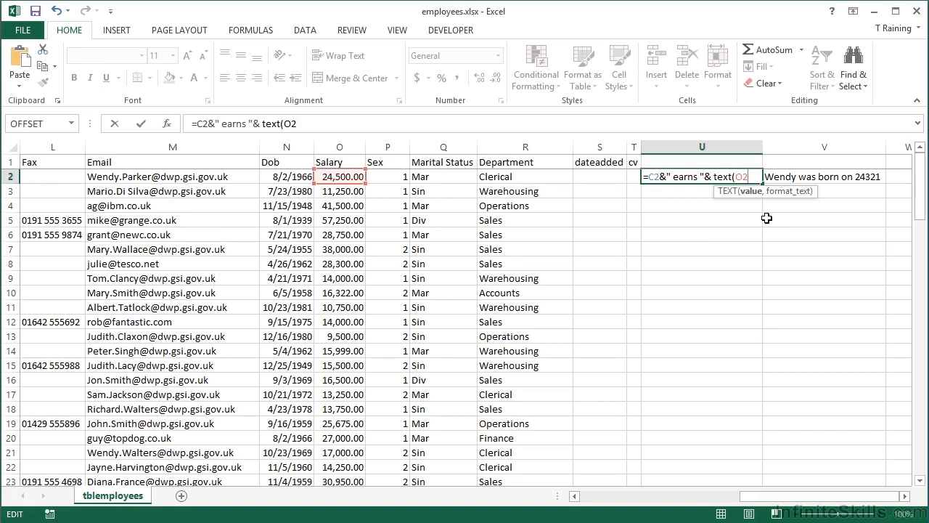
pyautogui.write(',"")')
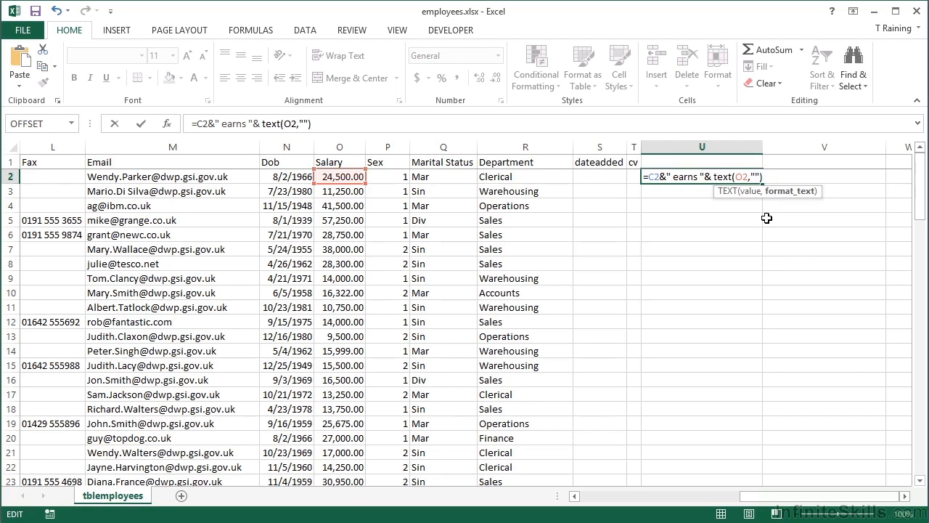
pyautogui.press('Left')
pyautogui.write('0')
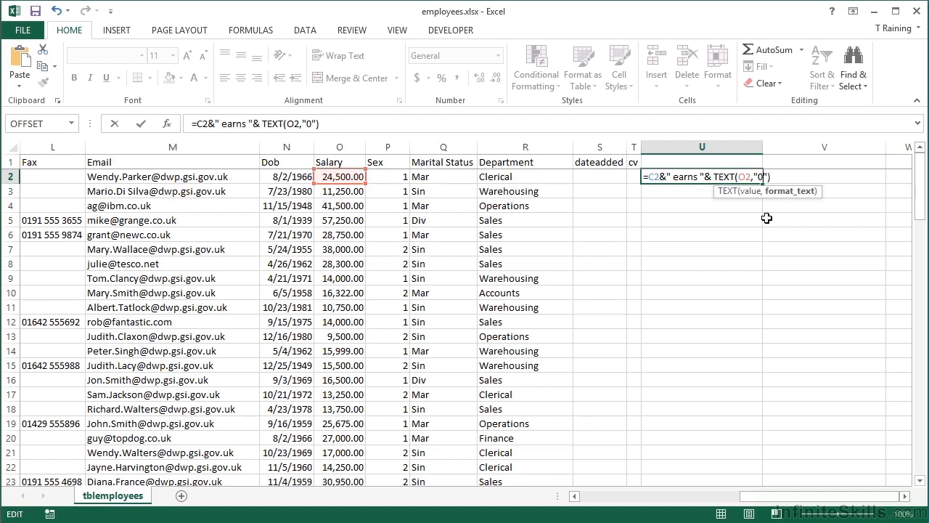
pyautogui.write(',000.00')
pyautogui.press('Return')
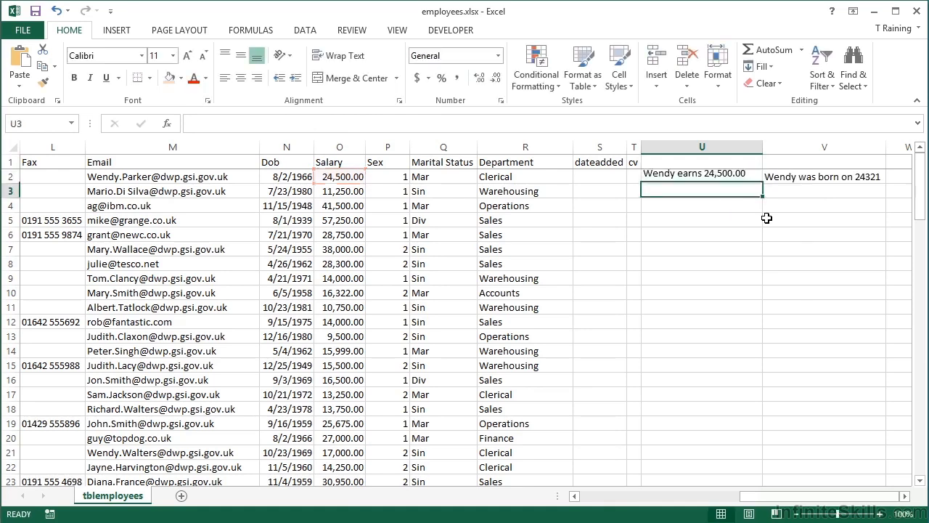
pyautogui.press('Up')
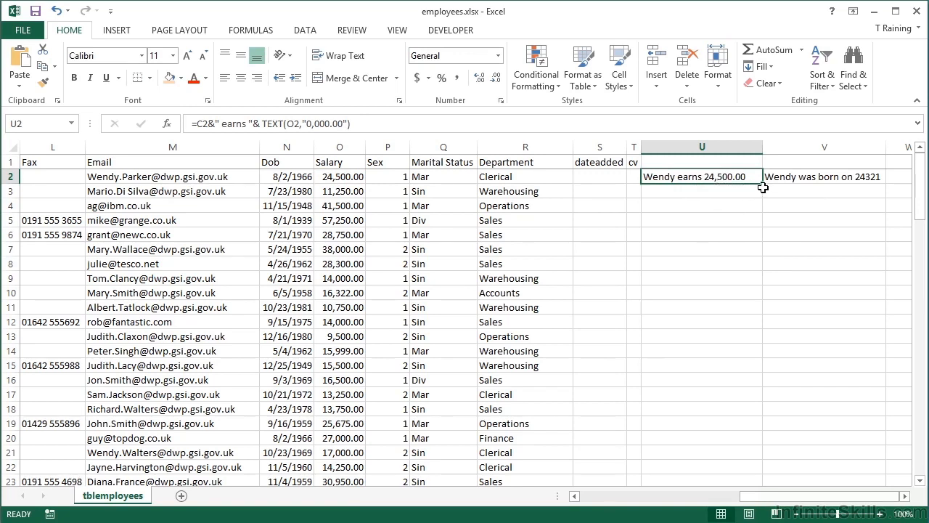
pyautogui.moveTo(762, 184); pyautogui.dragTo(760, 434)
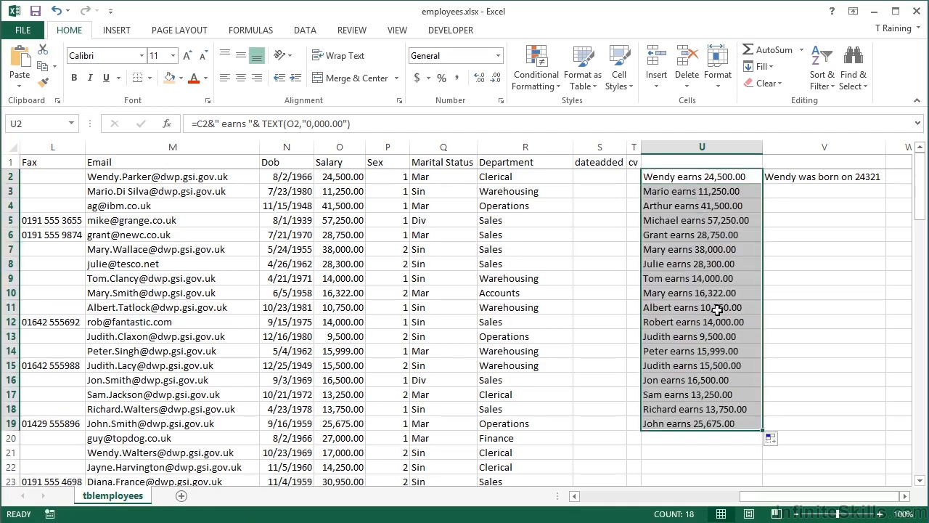
# Step: Change the birth date reference in V2 to TEXT(N2,"mm/dd/yyyy") and widen column V to fit the longer text
pyautogui.click(815, 178)
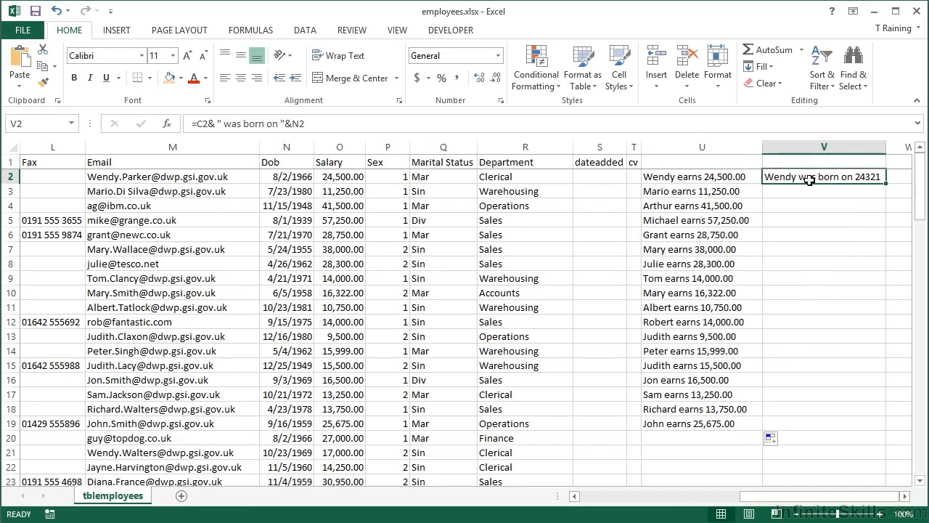
pyautogui.doubleClick(860, 181)
pyautogui.click(864, 177)
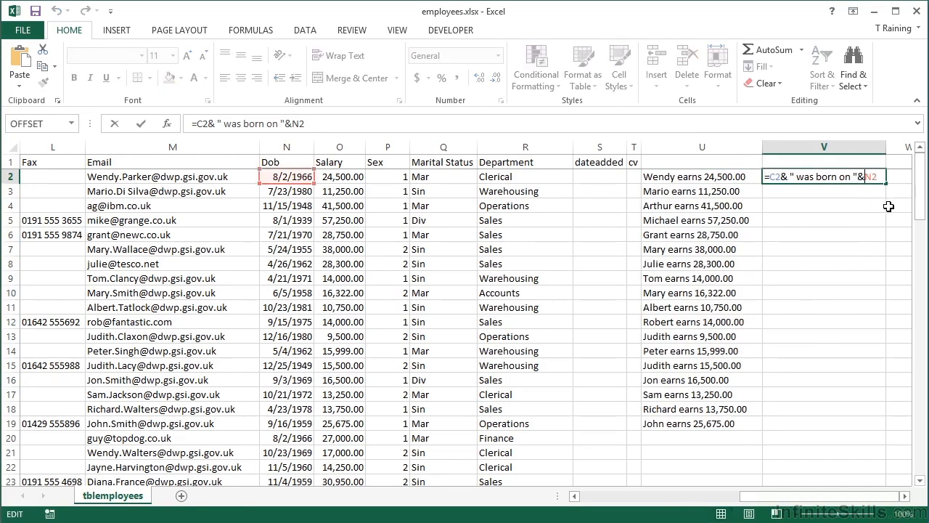
pyautogui.hscroll(4, 888, 206)
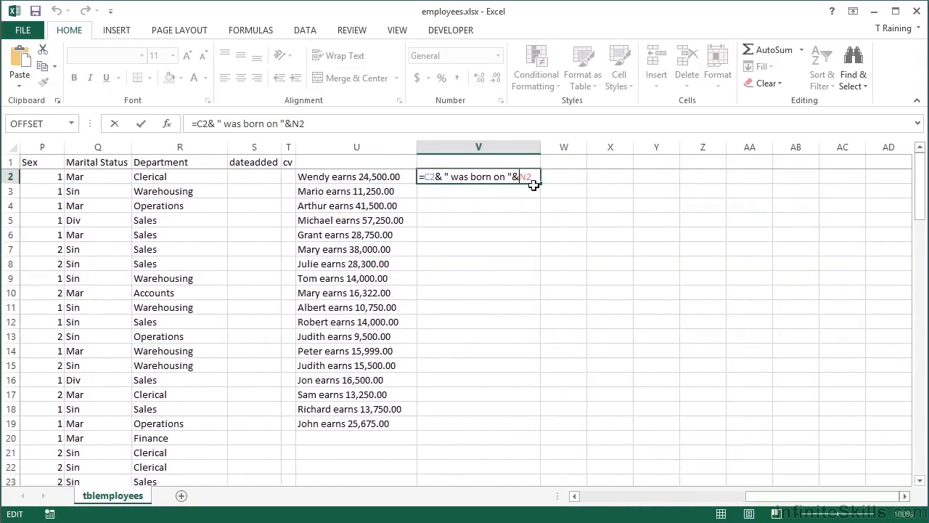
pyautogui.write('text()')
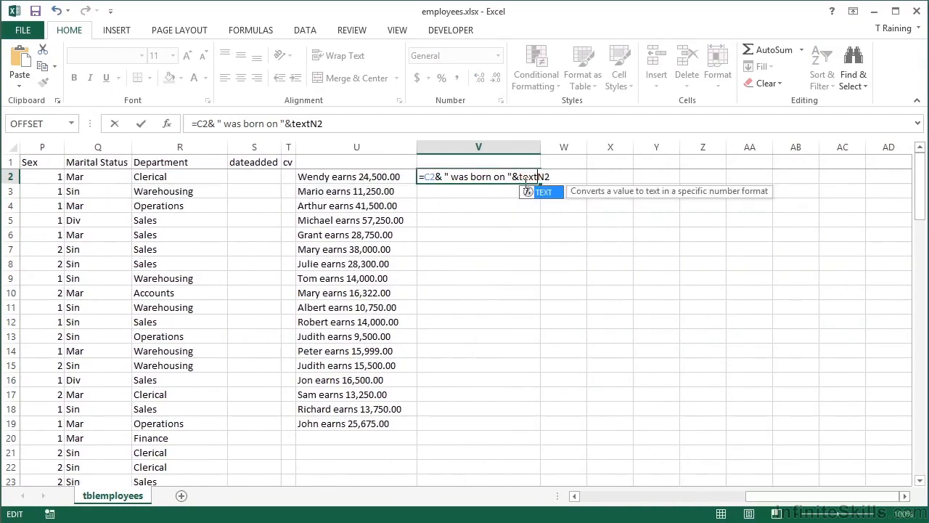
pyautogui.press('BackSpace')
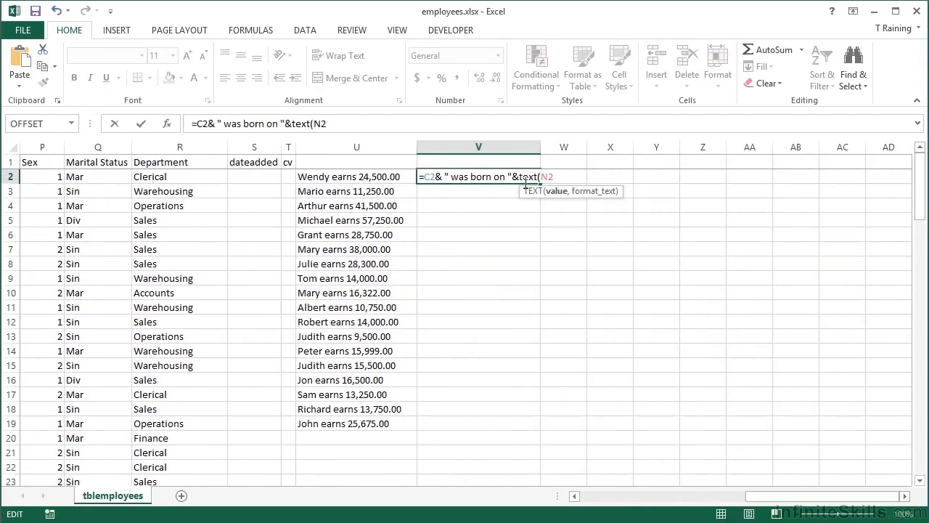
pyautogui.click(559, 178)
pyautogui.write(',"")')
pyautogui.click(559, 178)
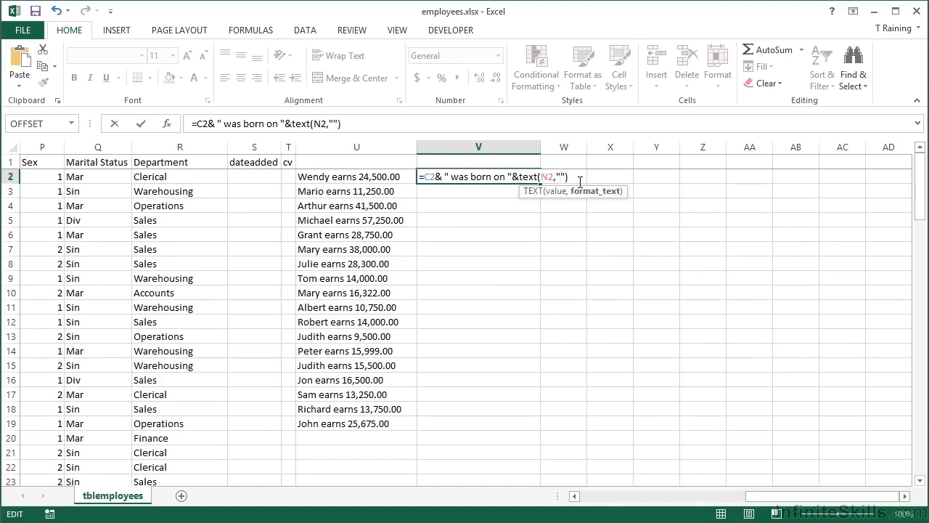
pyautogui.write('mm/dd/yyyy')
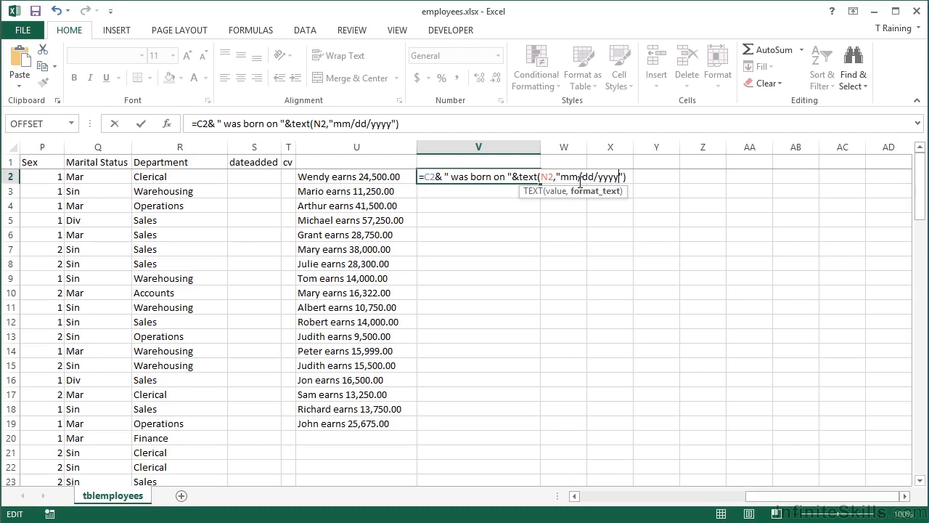
pyautogui.press('Return')
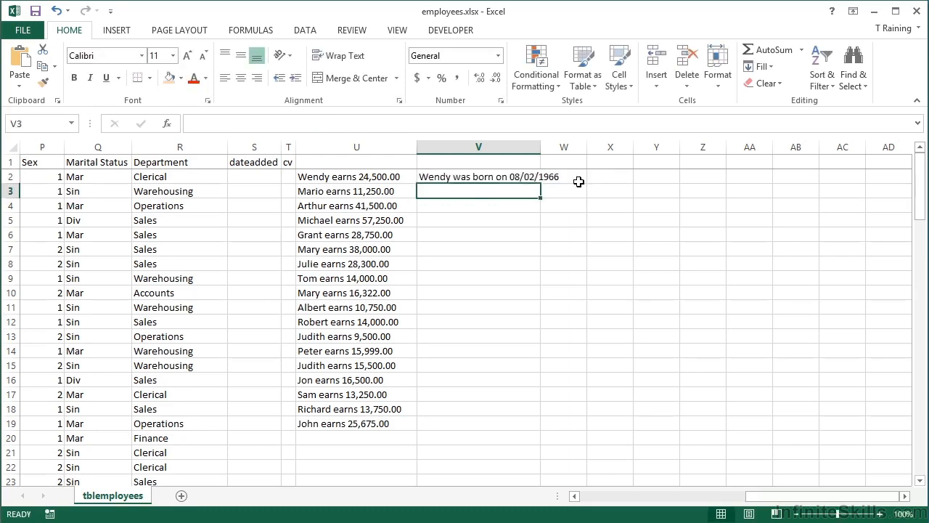
pyautogui.moveTo(538, 148); pyautogui.dragTo(590, 147)
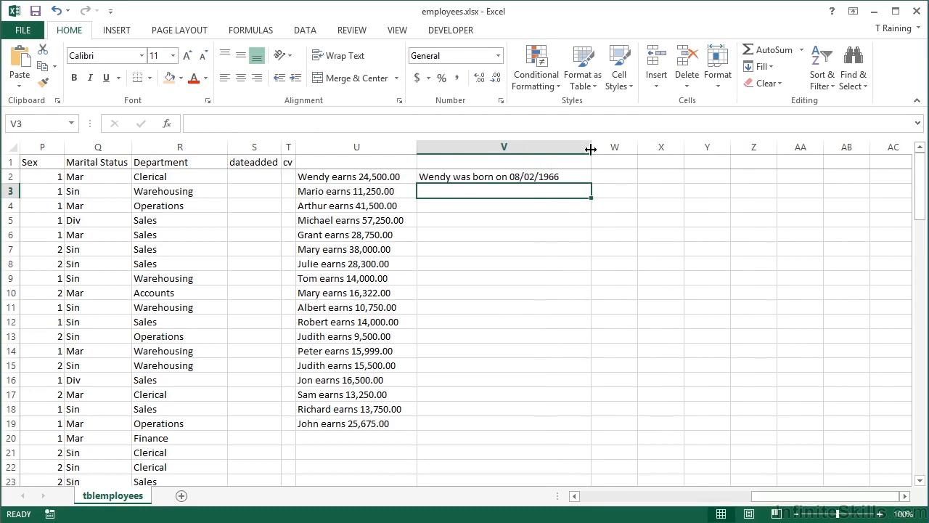
# Step: Fill the V2 birth date formula down column V and check the filled rows
pyautogui.doubleClick(556, 177)
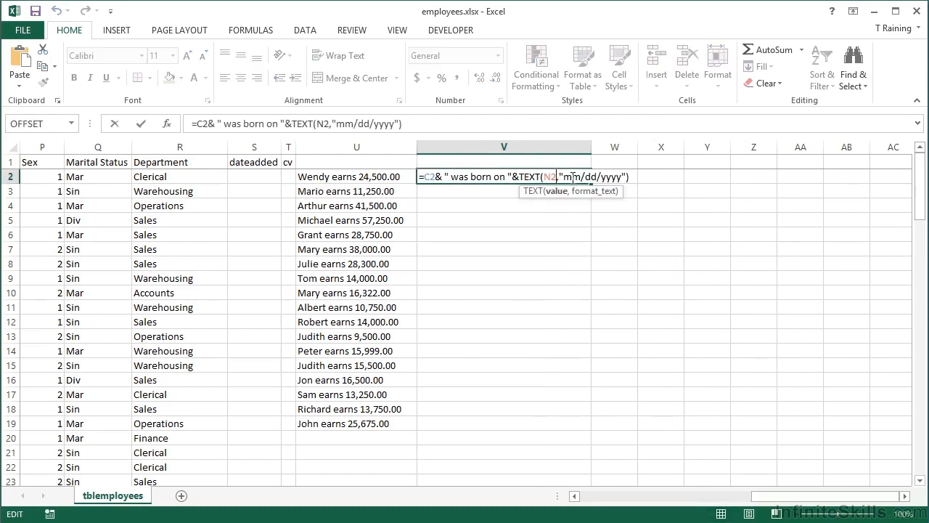
pyautogui.press('Return')
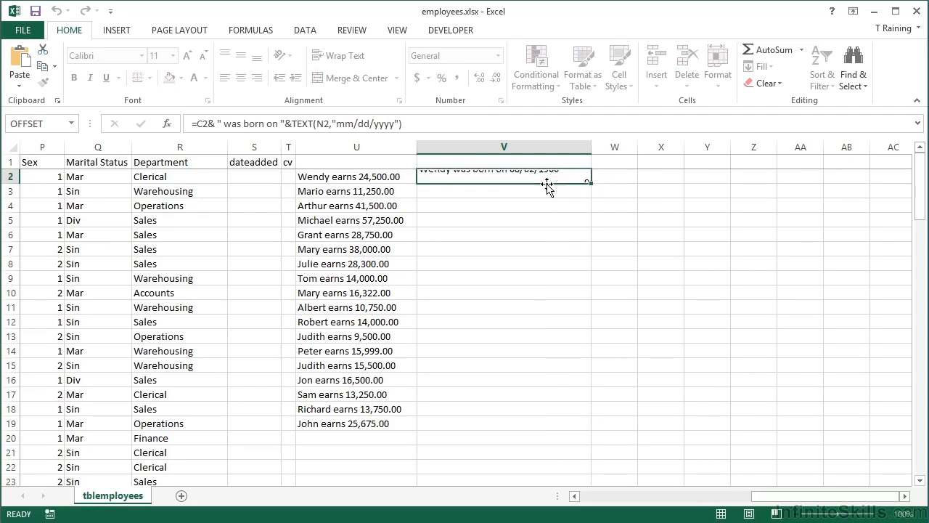
pyautogui.click(556, 176)
pyautogui.doubleClick(589, 185)
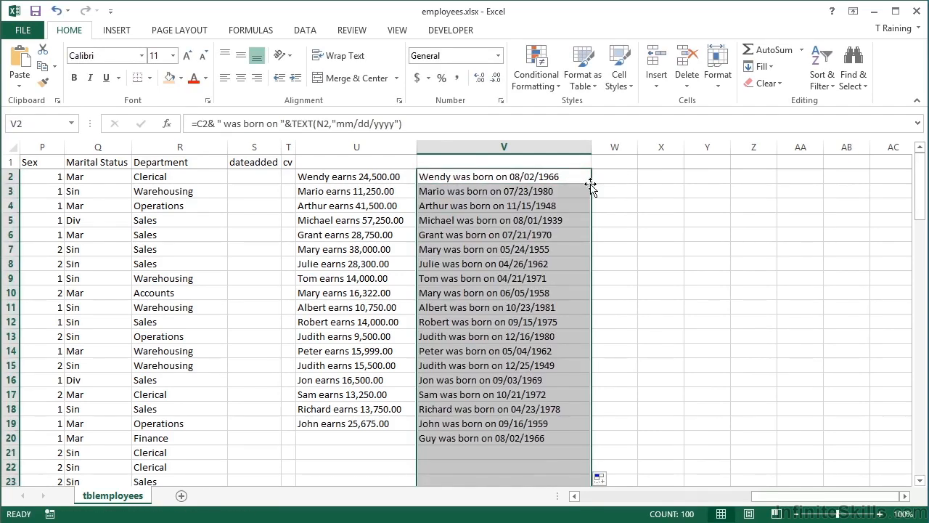
pyautogui.scroll(-2, 496, 376)
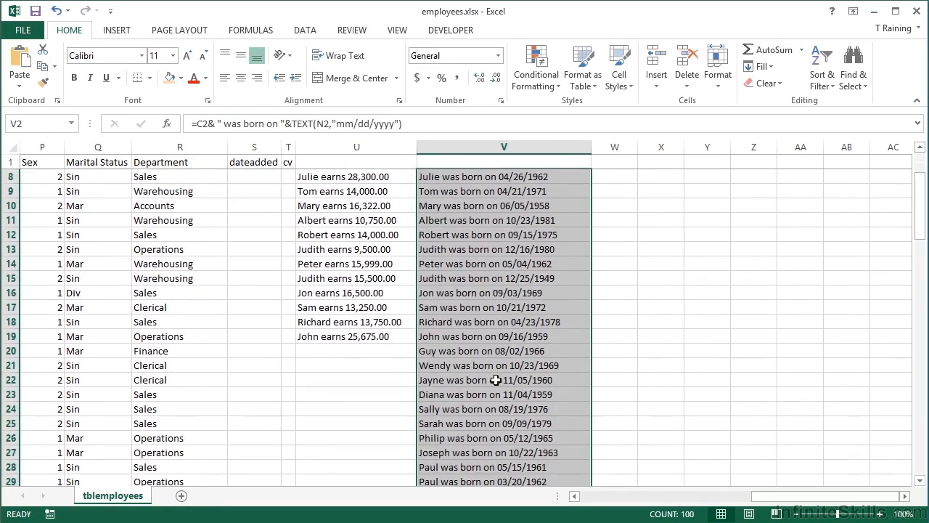
pyautogui.click(511, 372)
pyautogui.scroll(2, 511, 372)
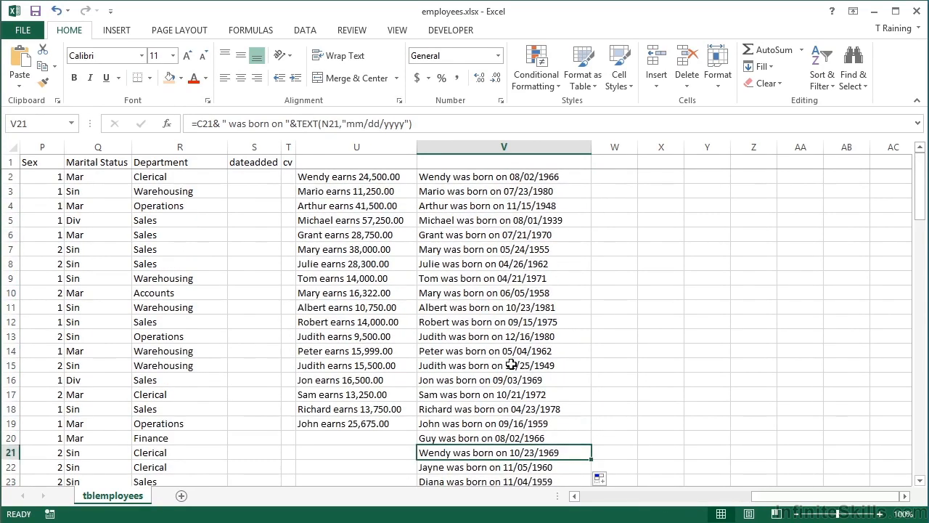
# Step: Review the date format code inside the V2 formula and the list of custom number formats available for W2
pyautogui.doubleClick(559, 177)
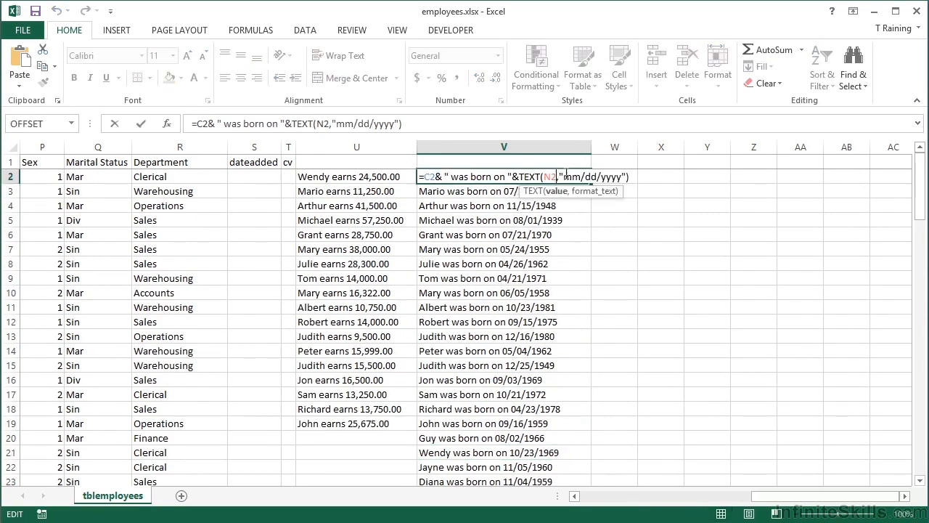
pyautogui.moveTo(565, 176); pyautogui.dragTo(622, 176)
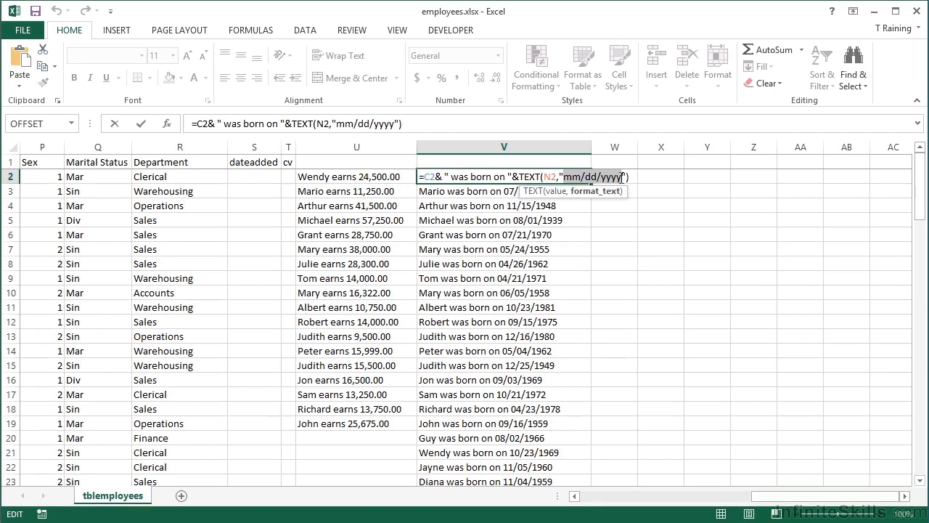
pyautogui.press('Return')
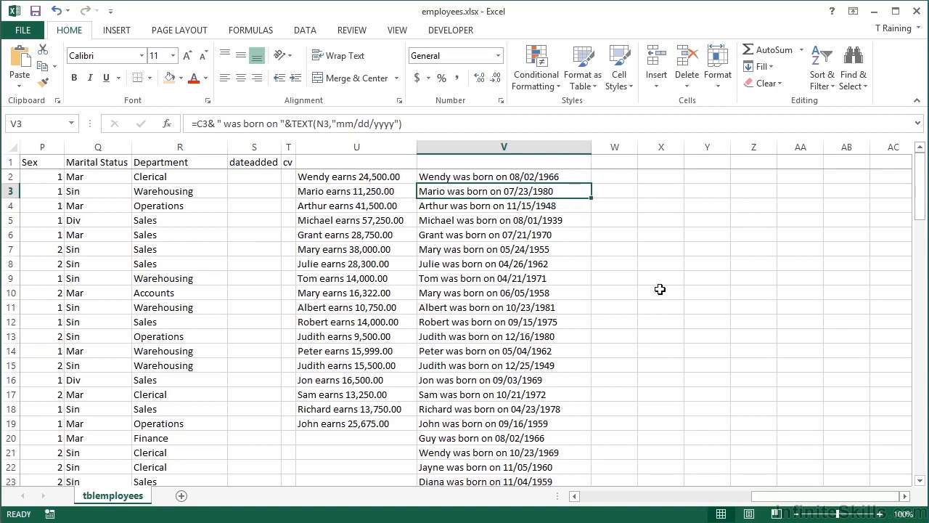
pyautogui.click(627, 177)
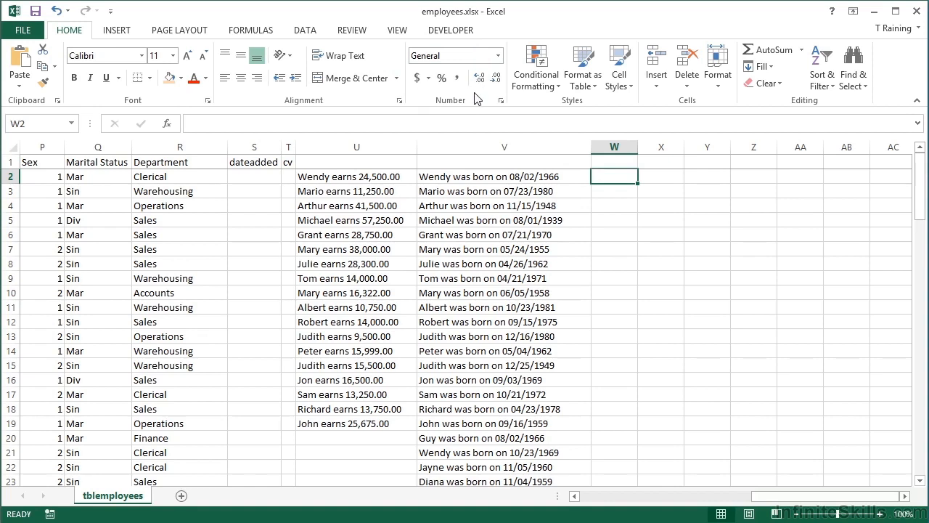
pyautogui.click(501, 102)
pyautogui.click(168, 173)
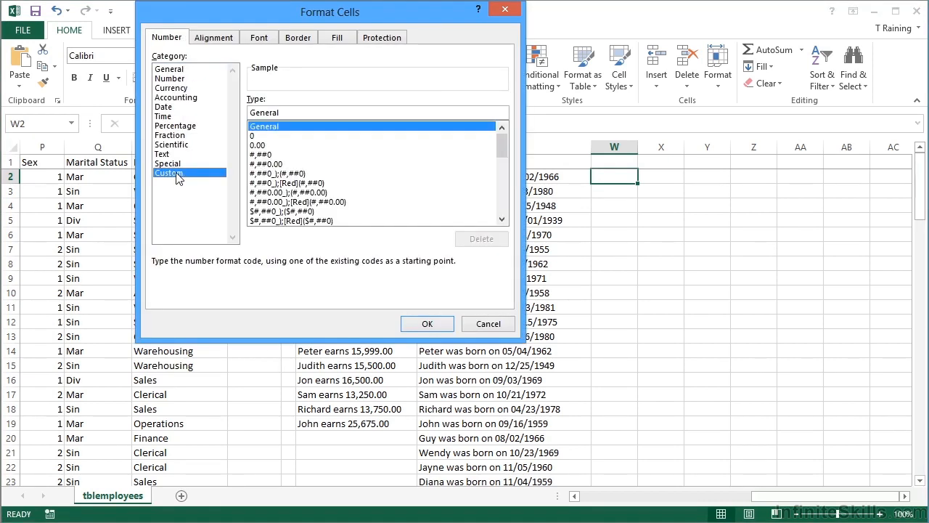
pyautogui.moveTo(500, 150); pyautogui.dragTo(505, 188)
pyautogui.moveTo(508, 202); pyautogui.dragTo(506, 155)
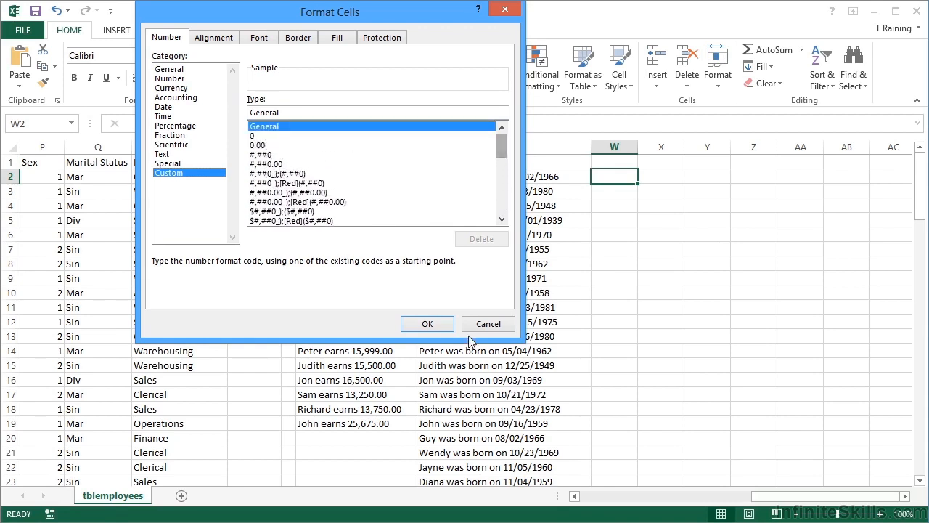
pyautogui.click(485, 323)
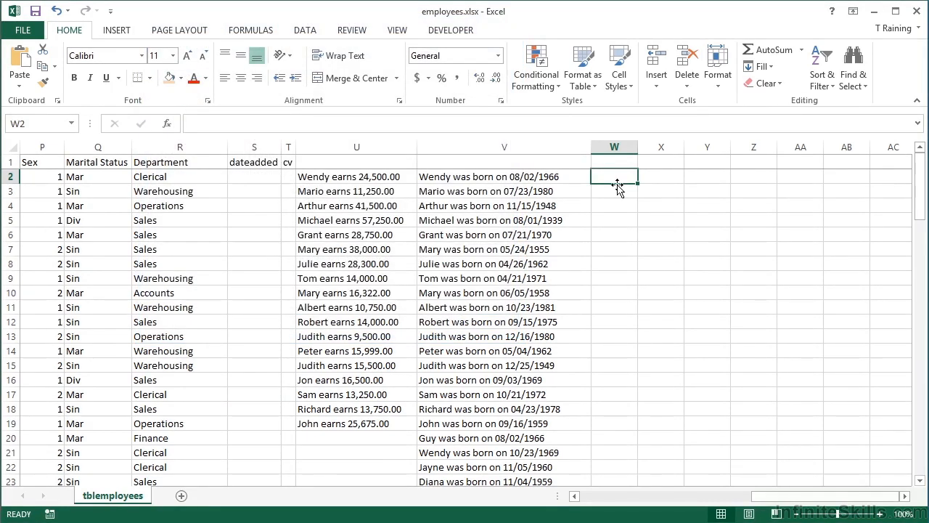
# Step: Enter 897 in X2 with the Comma style and inspect the custom number format code behind it
pyautogui.click(670, 176)
pyautogui.write('897')
pyautogui.hotkey('ctrl', 'Return')
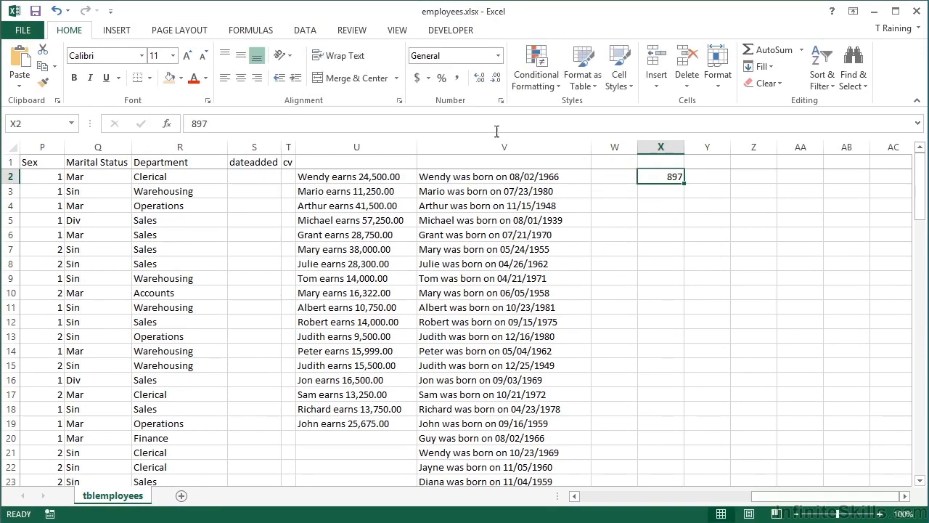
pyautogui.click(455, 82)
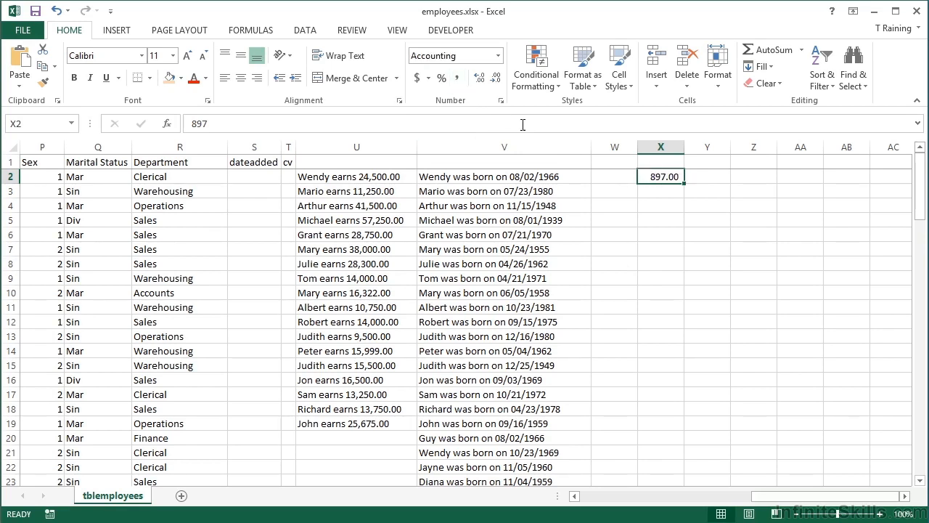
pyautogui.click(500, 101)
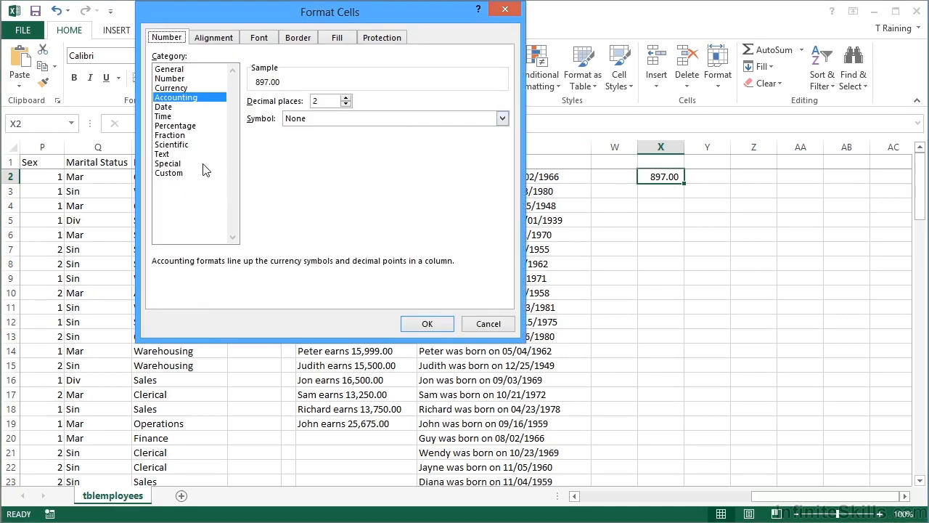
pyautogui.click(183, 172)
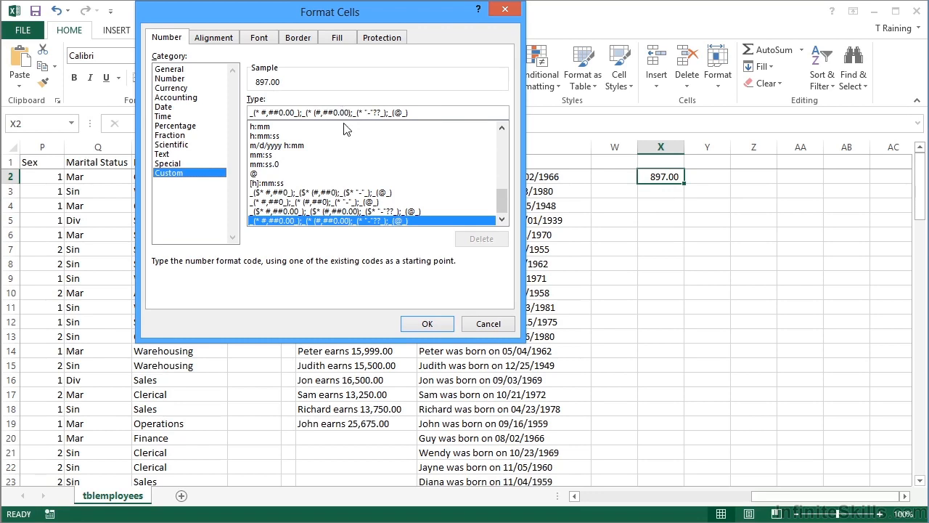
pyautogui.click(491, 326)
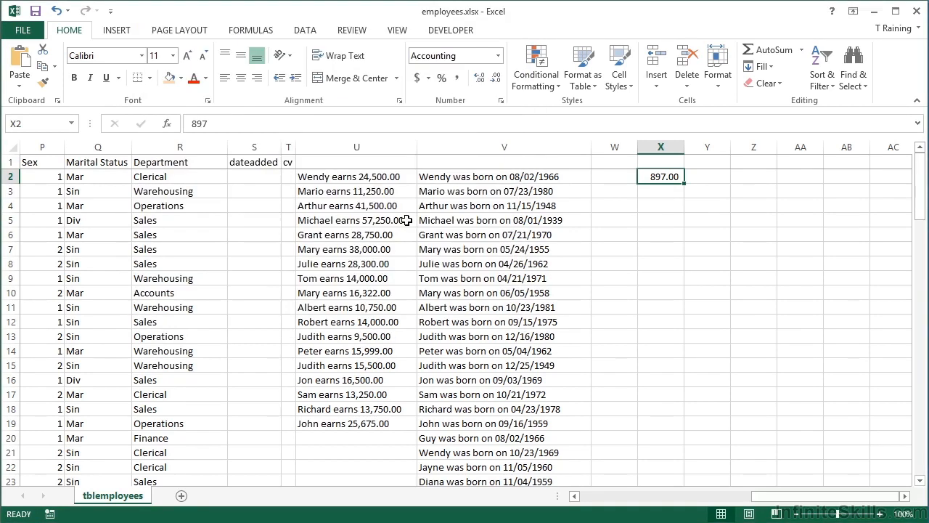
pyautogui.click(372, 179)
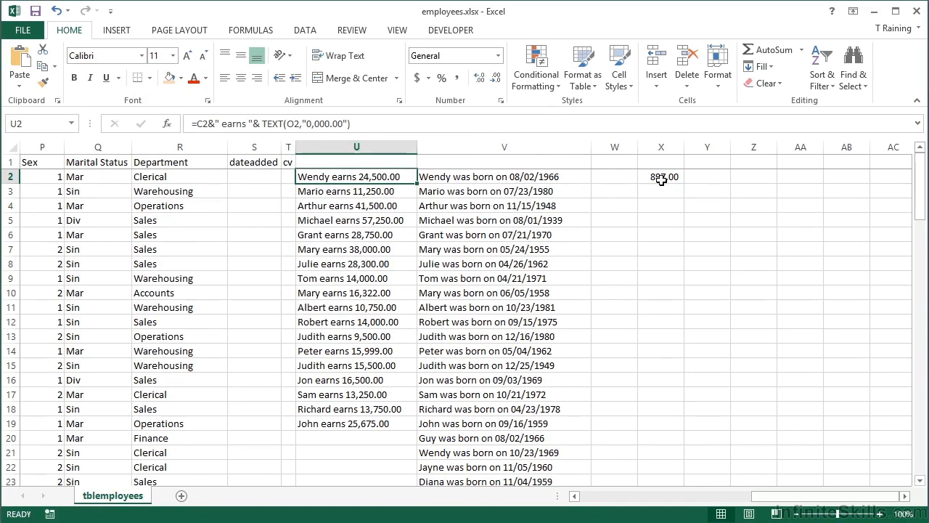
# Step: Enter the date 8/4/1972 in Y2 and inspect its custom number format code
pyautogui.click(721, 177)
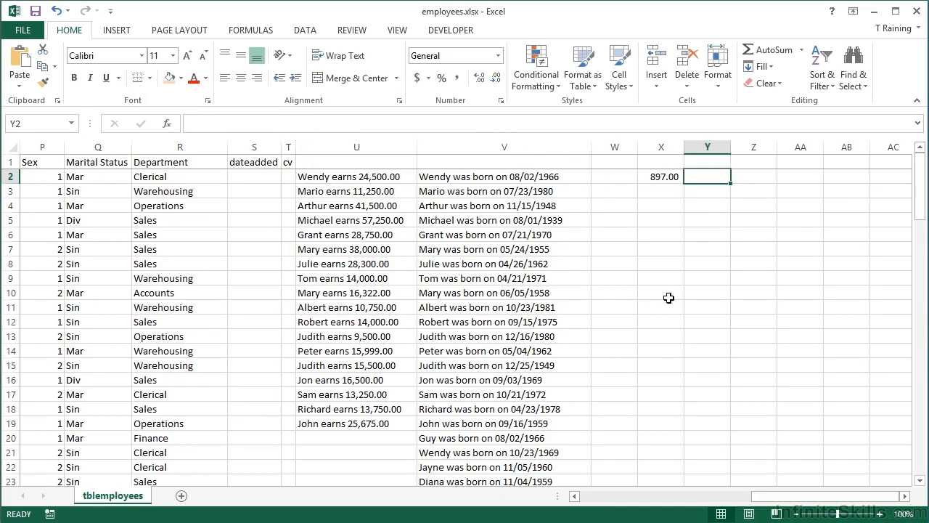
pyautogui.write('8/')
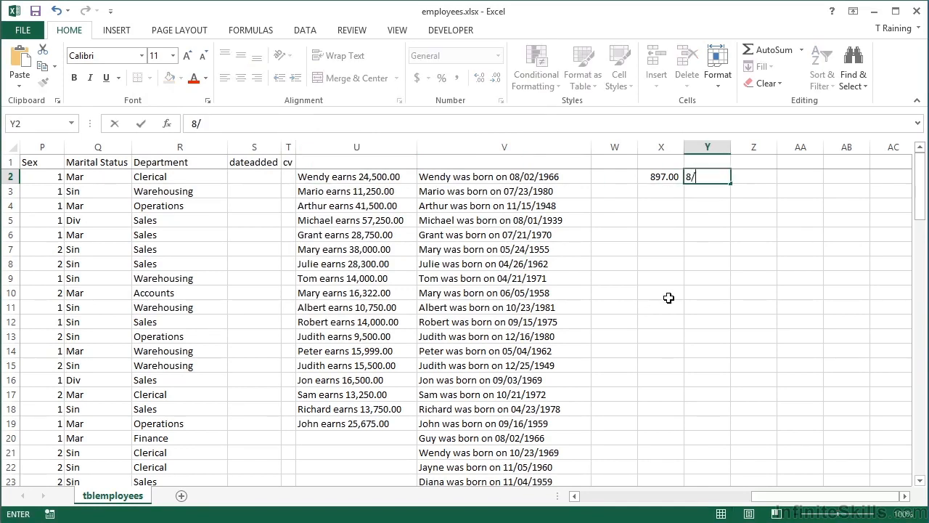
pyautogui.write('4/1972')
pyautogui.hotkey('ctrl', 'Return')
pyautogui.click(501, 103)
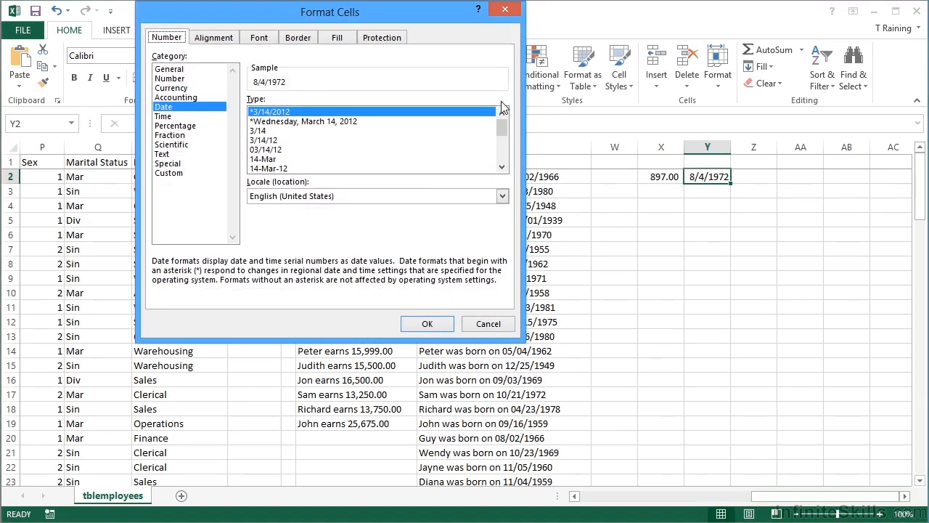
pyautogui.click(178, 172)
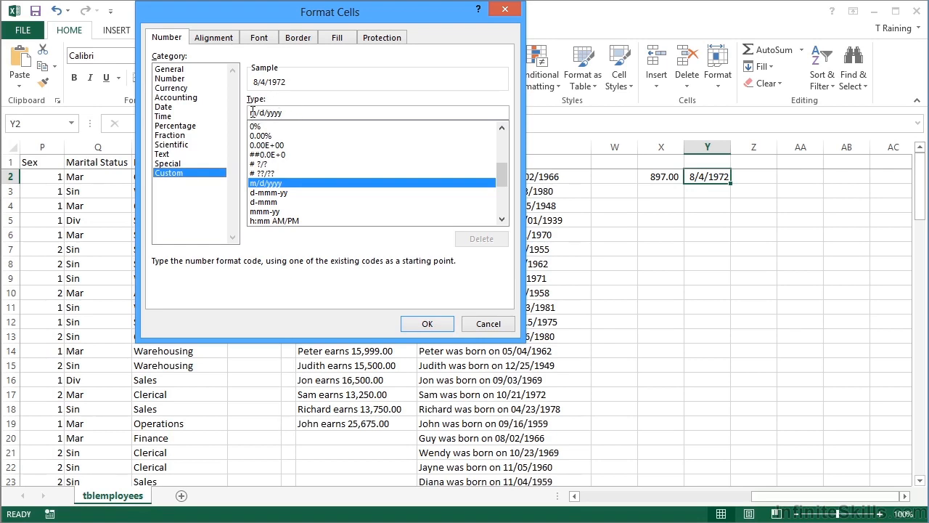
pyautogui.click(500, 327)
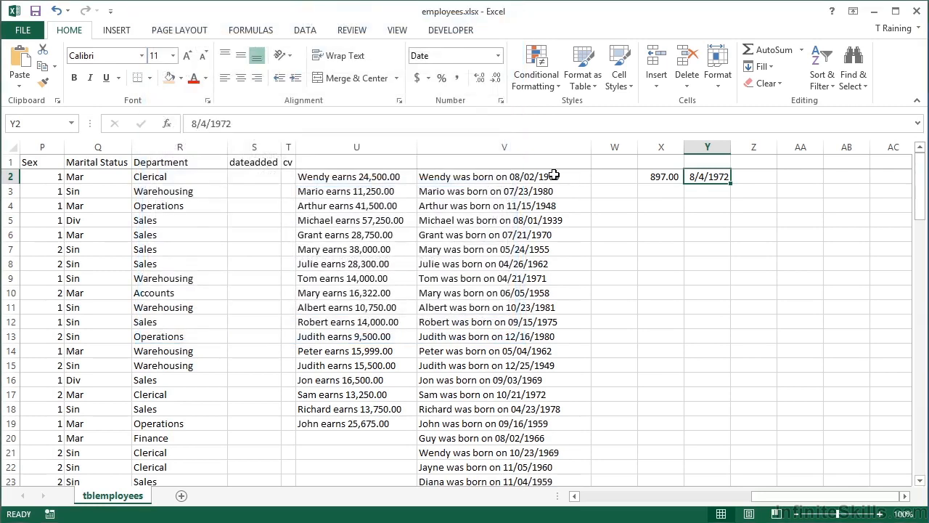
# Step: Change the format code in the V2 TEXT formula to "m/d/yyyy"
pyautogui.doubleClick(552, 175)
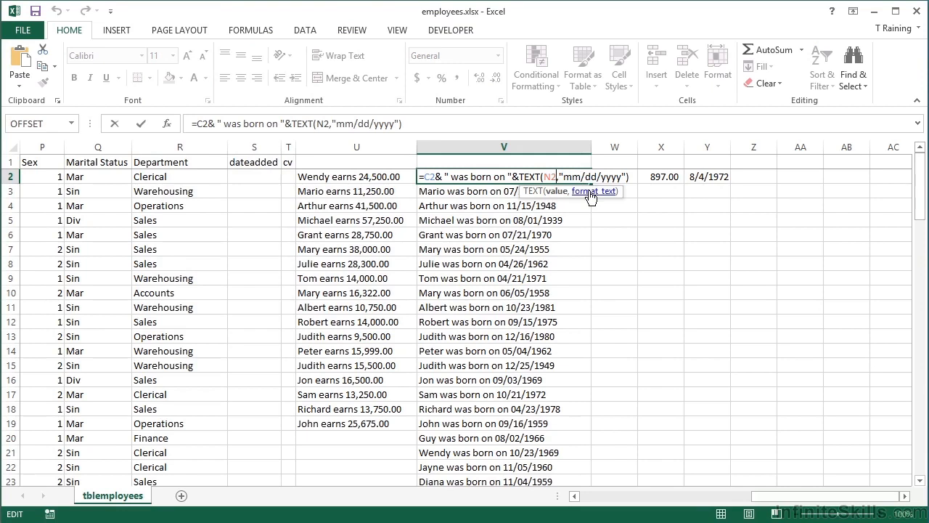
pyautogui.press('Return')
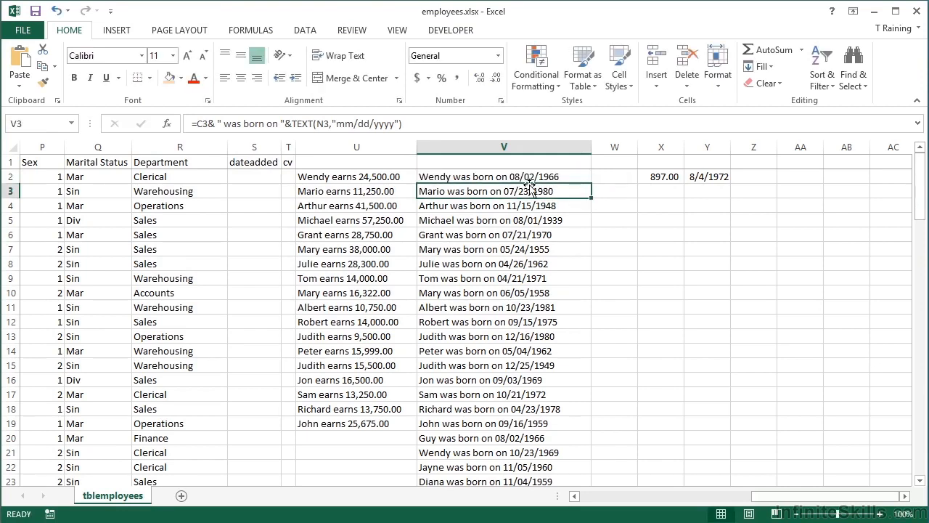
pyautogui.doubleClick(563, 176)
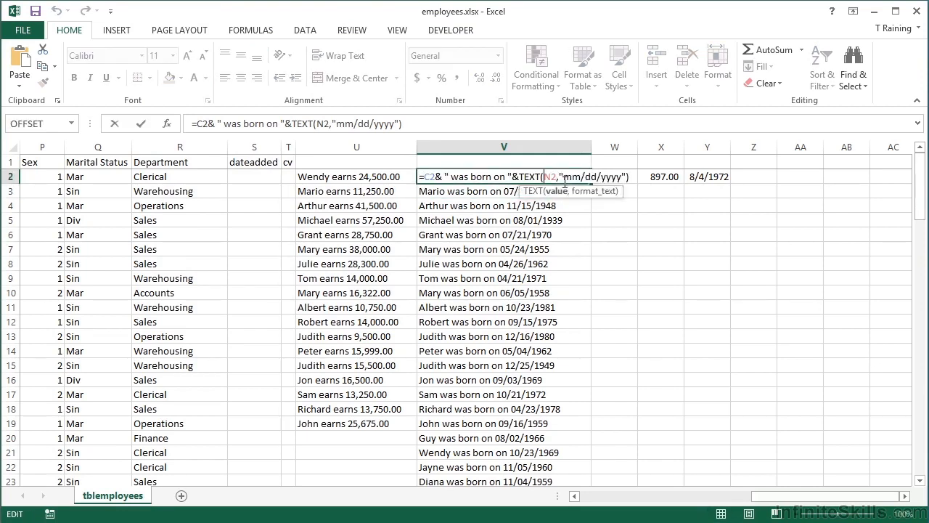
pyautogui.press('Delete')
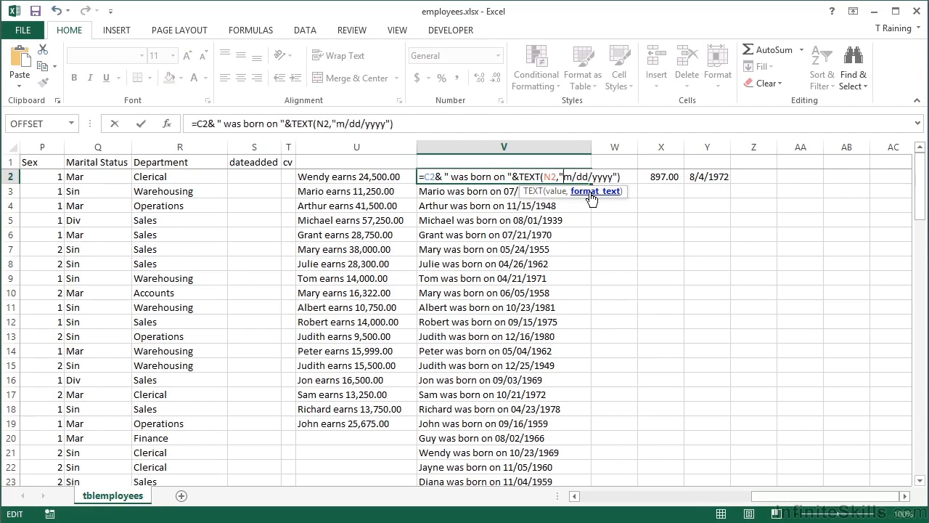
pyautogui.press('Delete')
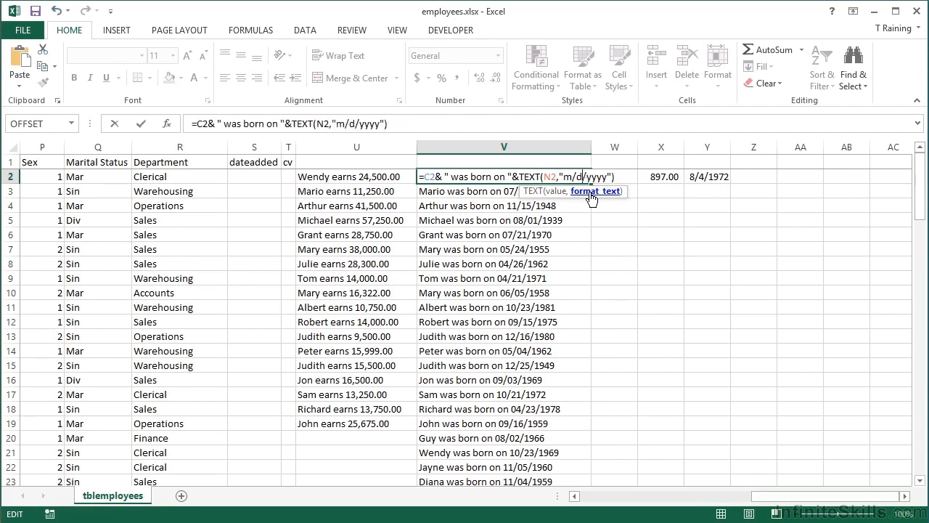
pyautogui.press('Return')
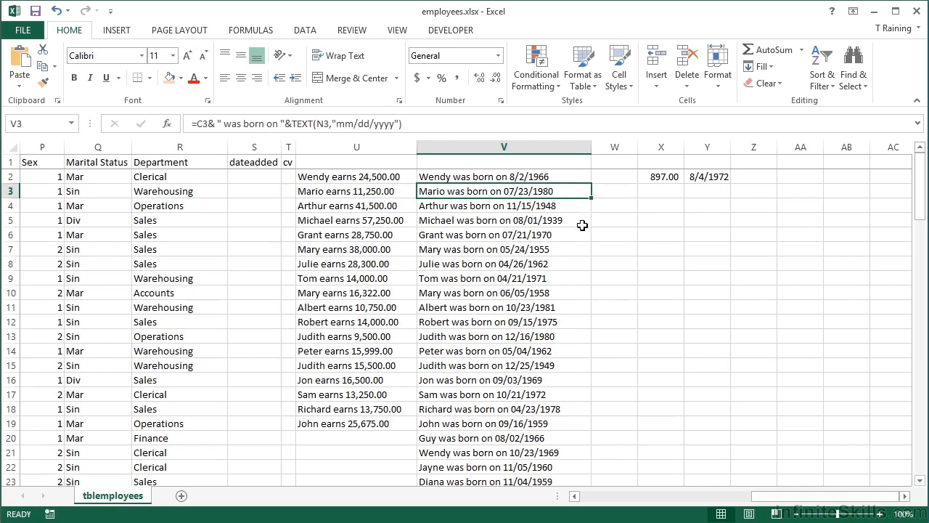
pyautogui.click(560, 177)
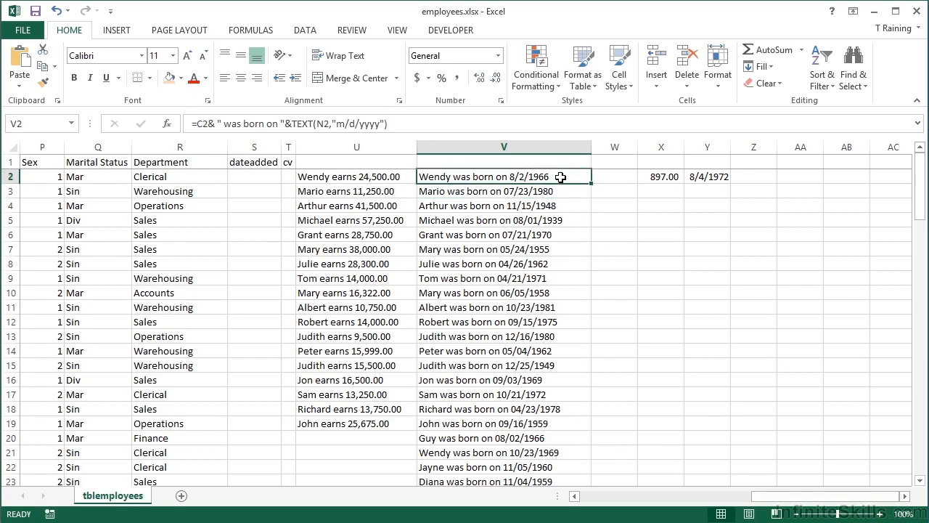
# Step: Check the custom number format code of the date in Y2 again, leaving the format as it is
pyautogui.click(704, 179)
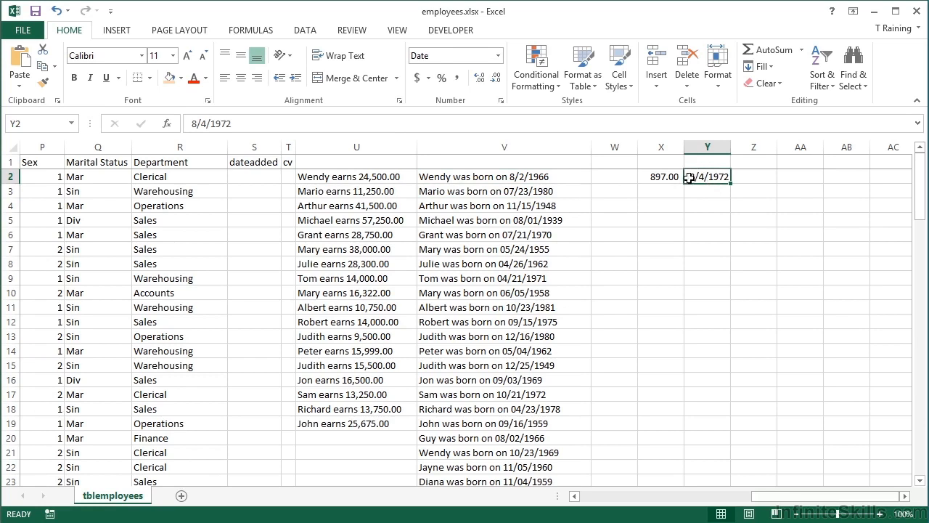
pyautogui.click(500, 100)
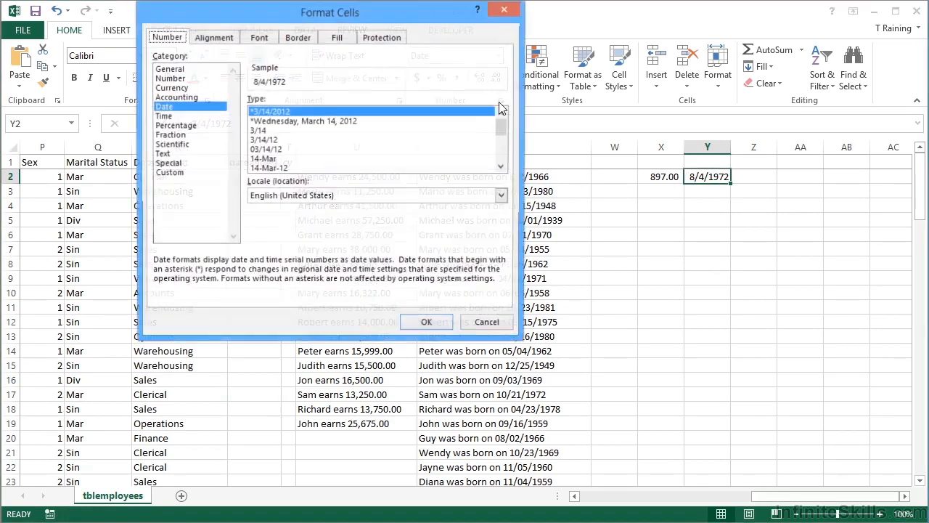
pyautogui.click(178, 173)
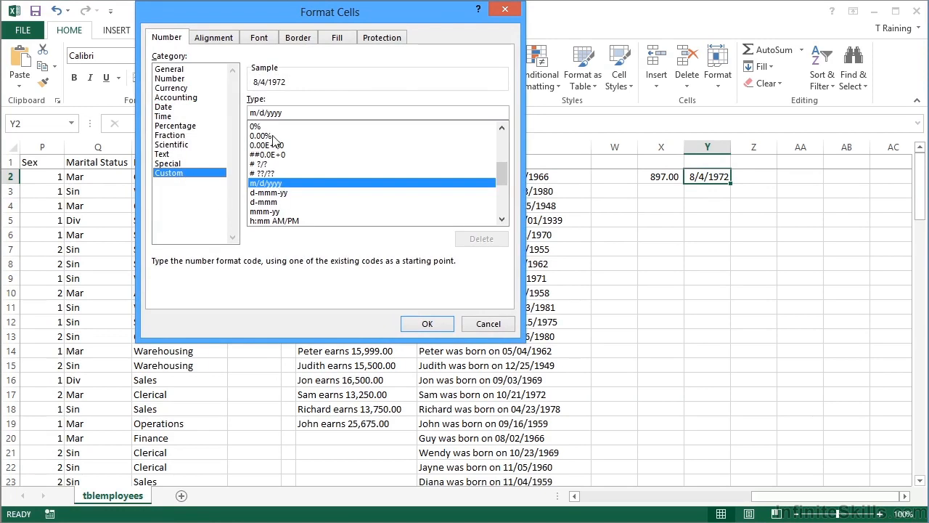
pyautogui.click(305, 114)
pyautogui.click(489, 323)
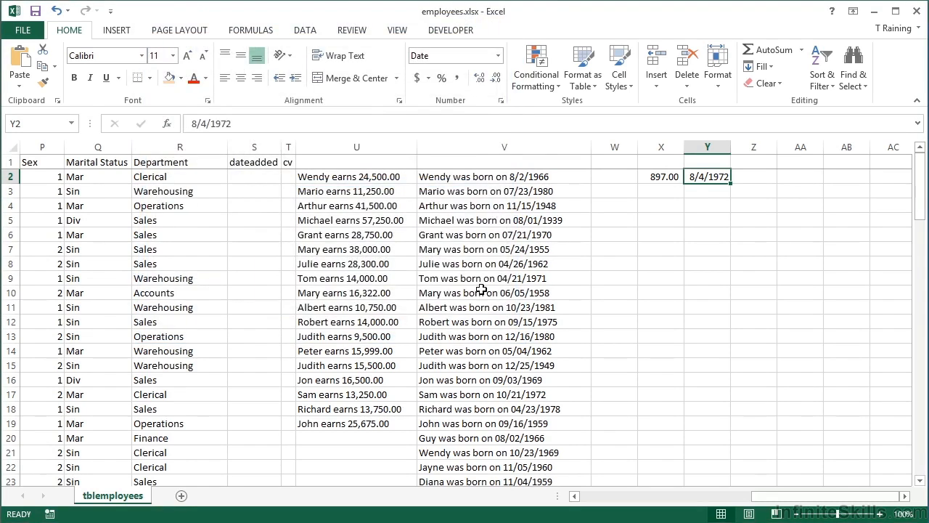
# Step: Change the format code in the V2 TEXT formula to "dddd" and fill the formula down column V
pyautogui.doubleClick(479, 177)
pyautogui.moveTo(564, 177); pyautogui.dragTo(606, 176)
pyautogui.write('dddd')
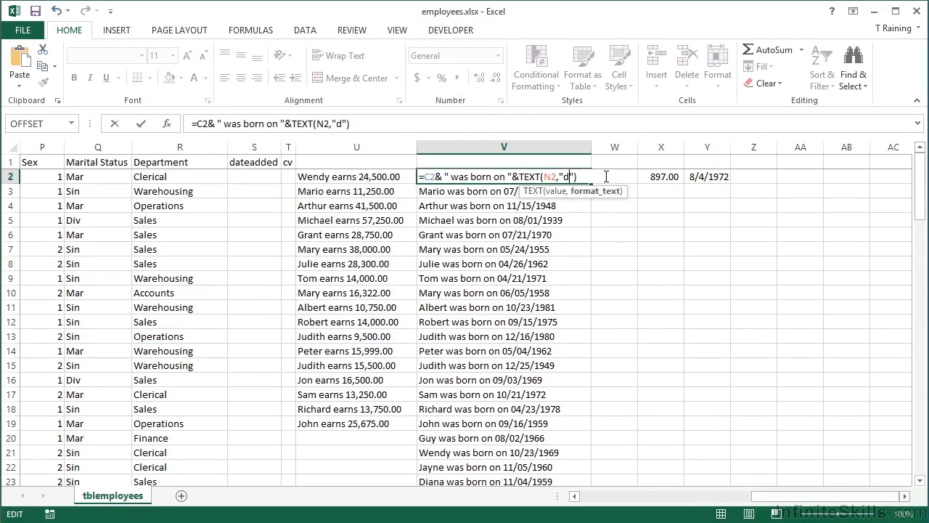
pyautogui.press('Return')
pyautogui.press('Up')
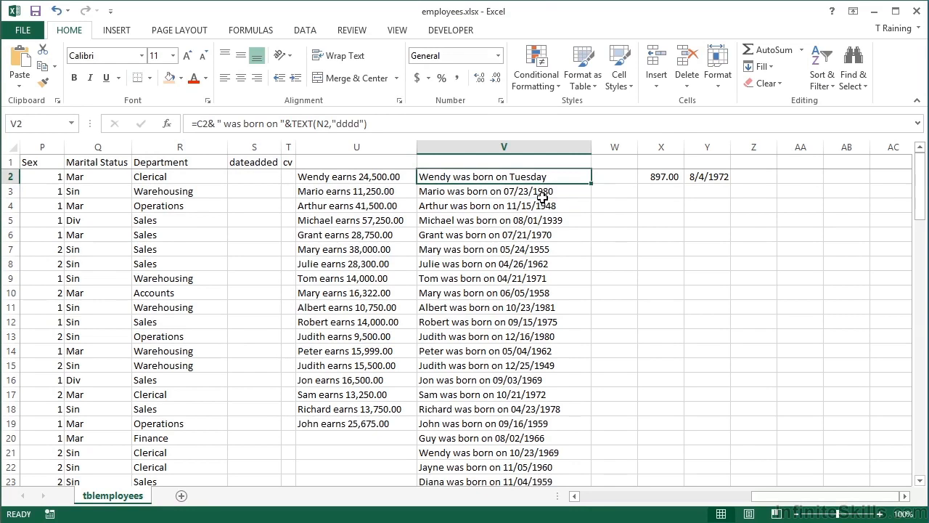
pyautogui.doubleClick(590, 183)
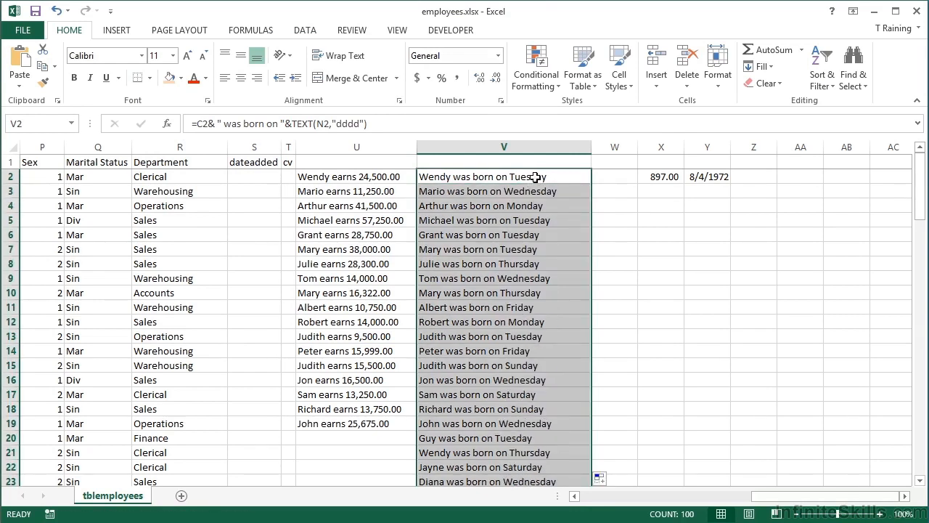
# Step: Open the formula in V2 for editing
pyautogui.doubleClick(534, 177)
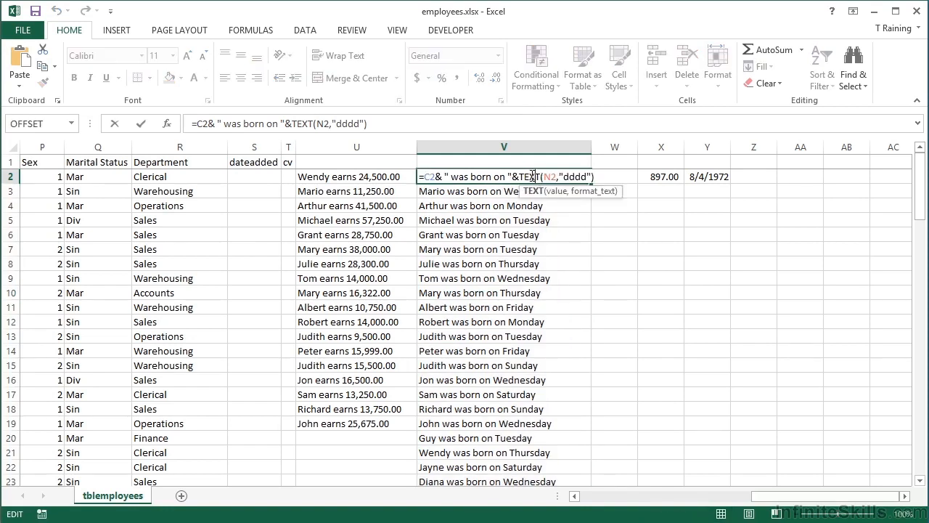